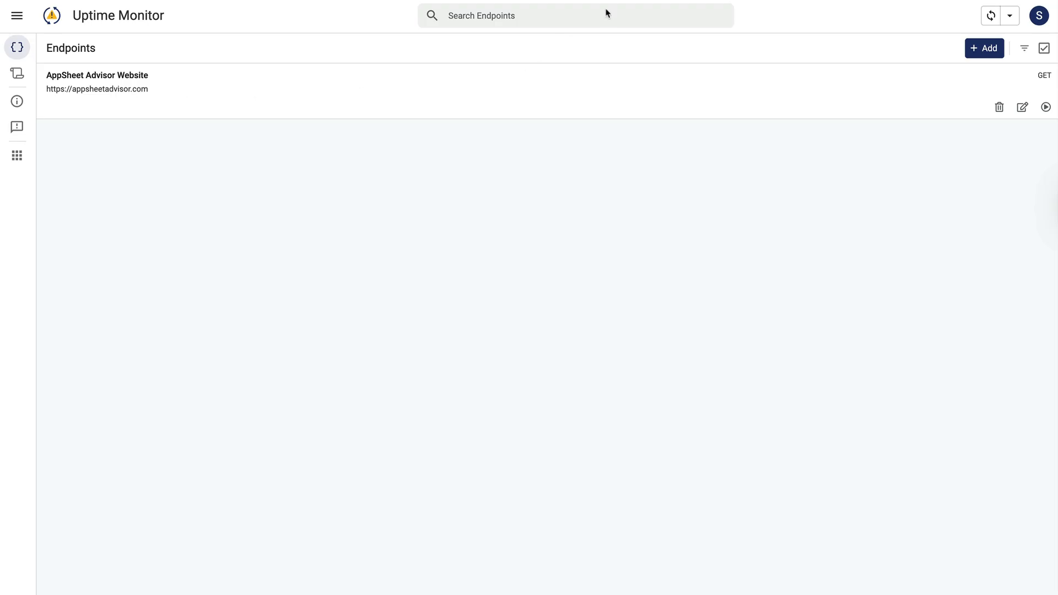
Review the fields of the new endpoint form, then examine the AppSheet Advisor Website endpoint's method, expected status, regex and notification settings.
click(981, 50)
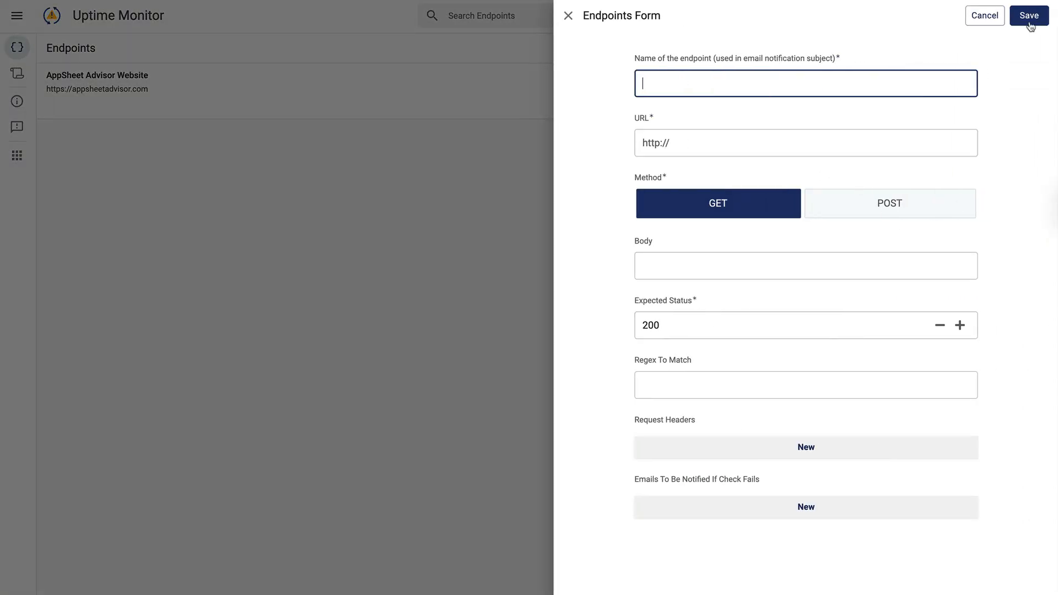
click(985, 17)
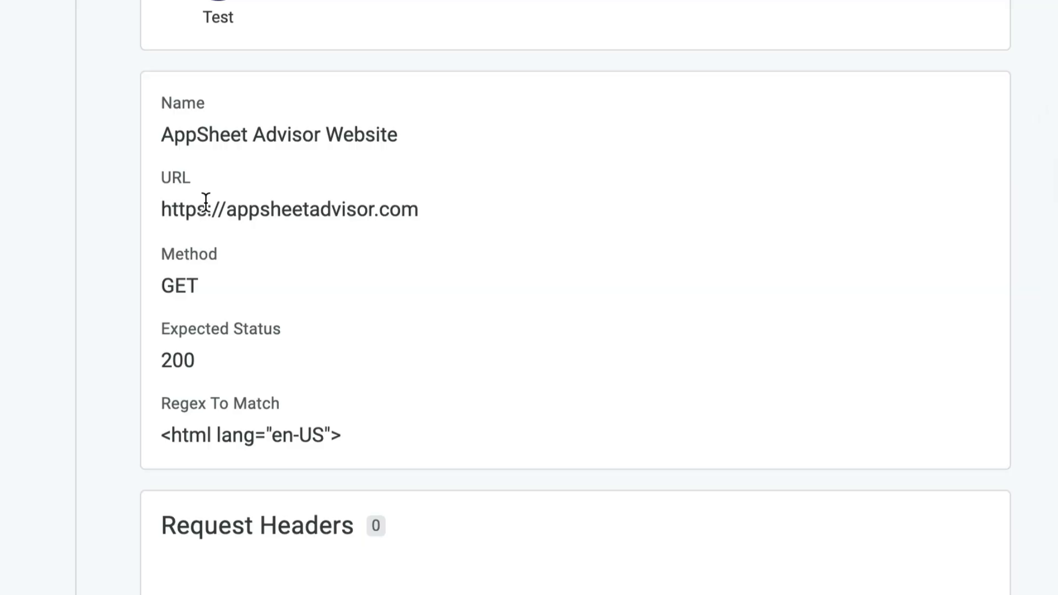
double_click(173, 291)
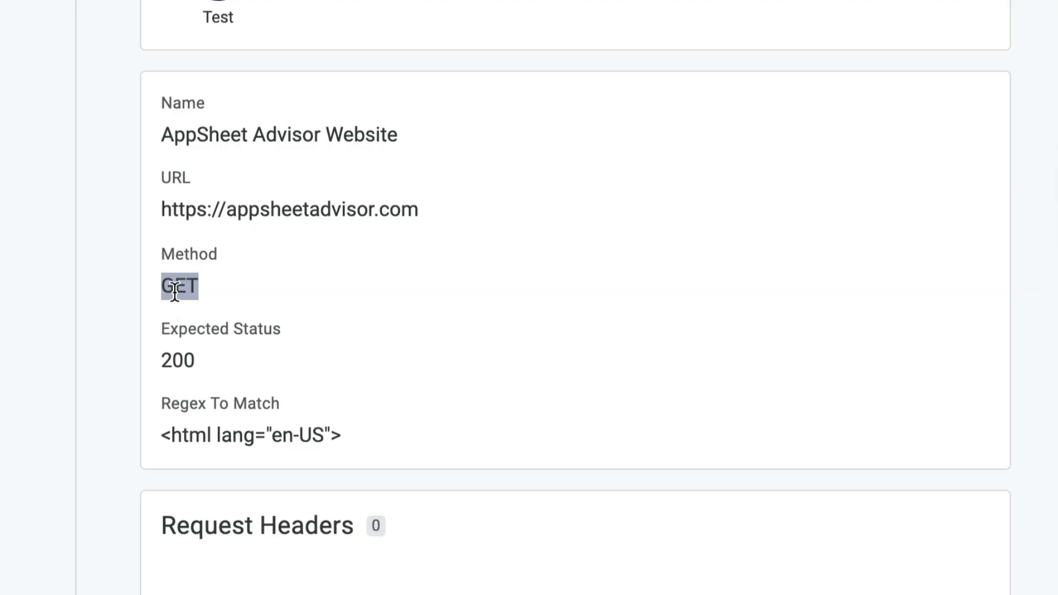
double_click(188, 361)
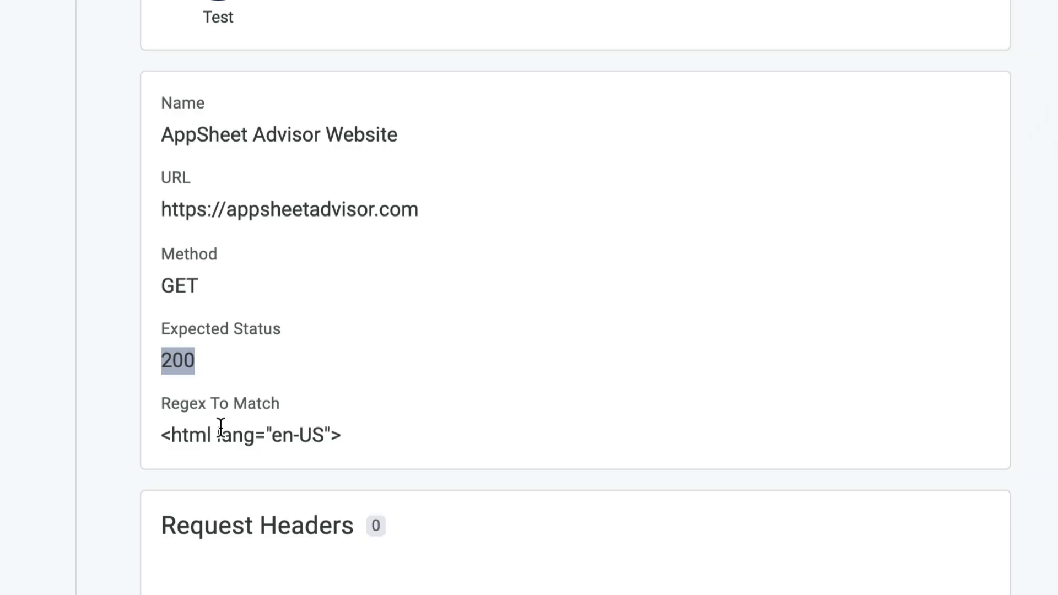
scroll(220, 427, down, 8)
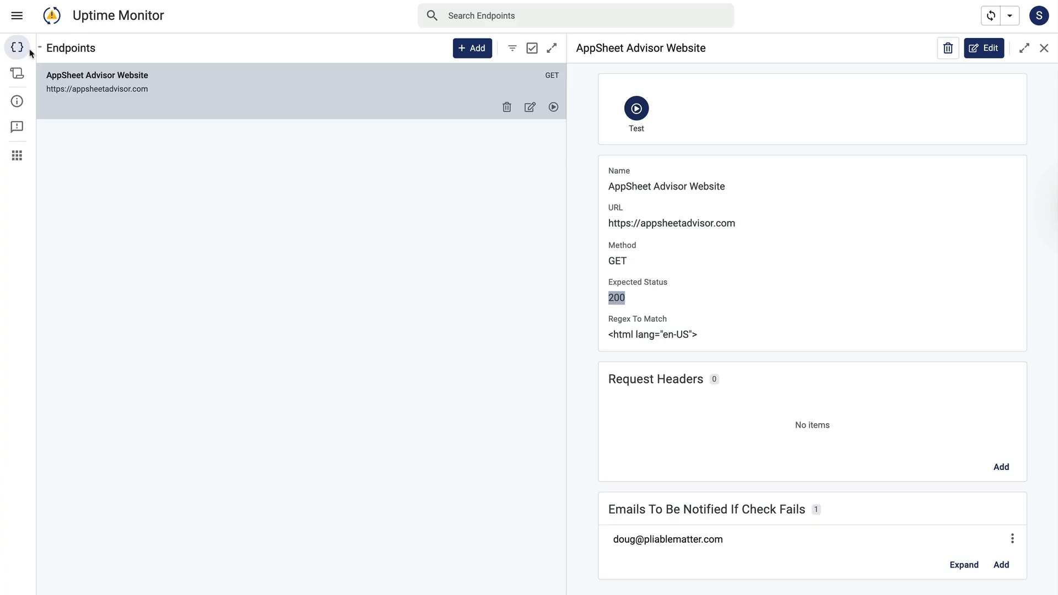
Examine the uptime check log down to its oldest entry and open that entry.
click(19, 78)
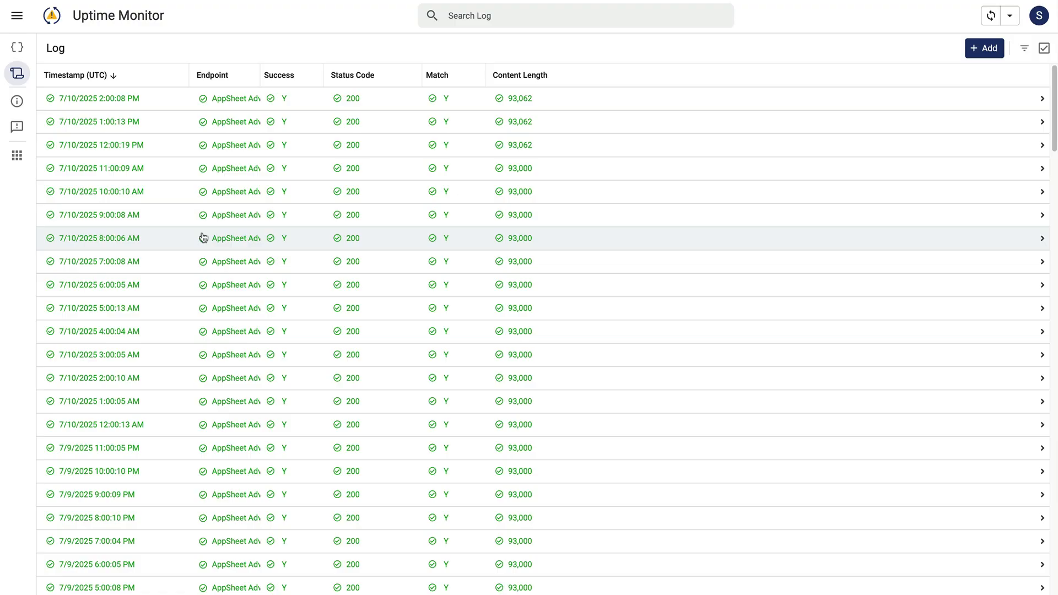
scroll(203, 237, down, 20)
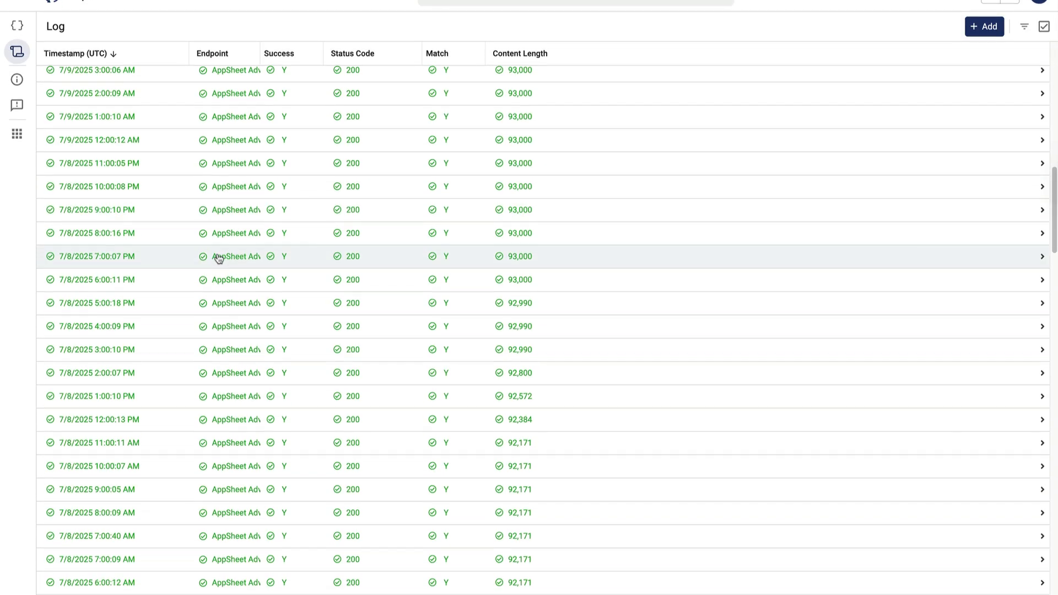
scroll(219, 216, down, 20)
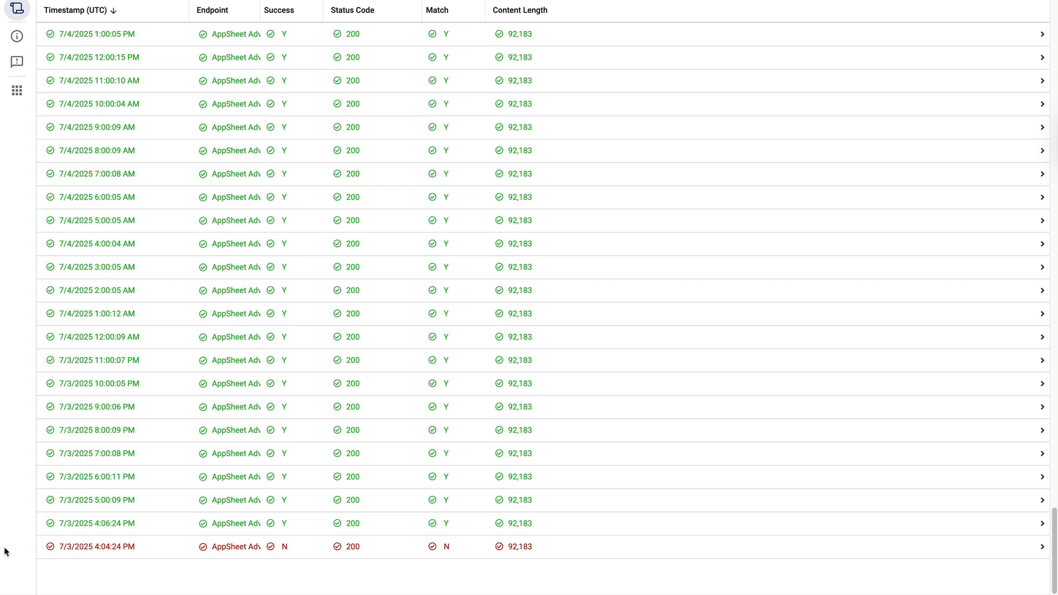
click(162, 545)
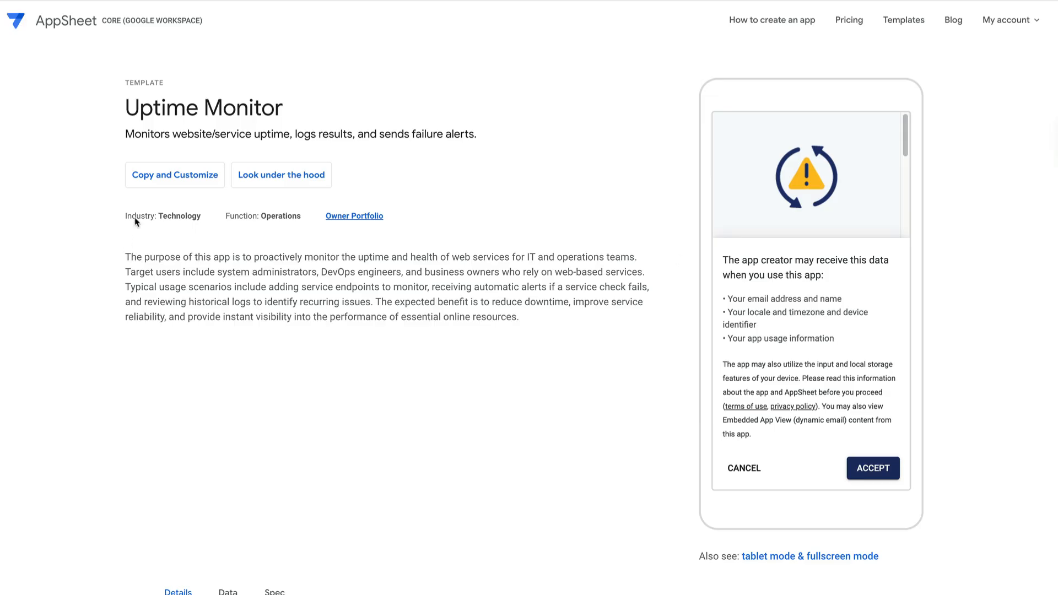
Copy the Uptime Monitor template as an app named Uptime Monitor in the Operations category and open its preview separately.
click(166, 177)
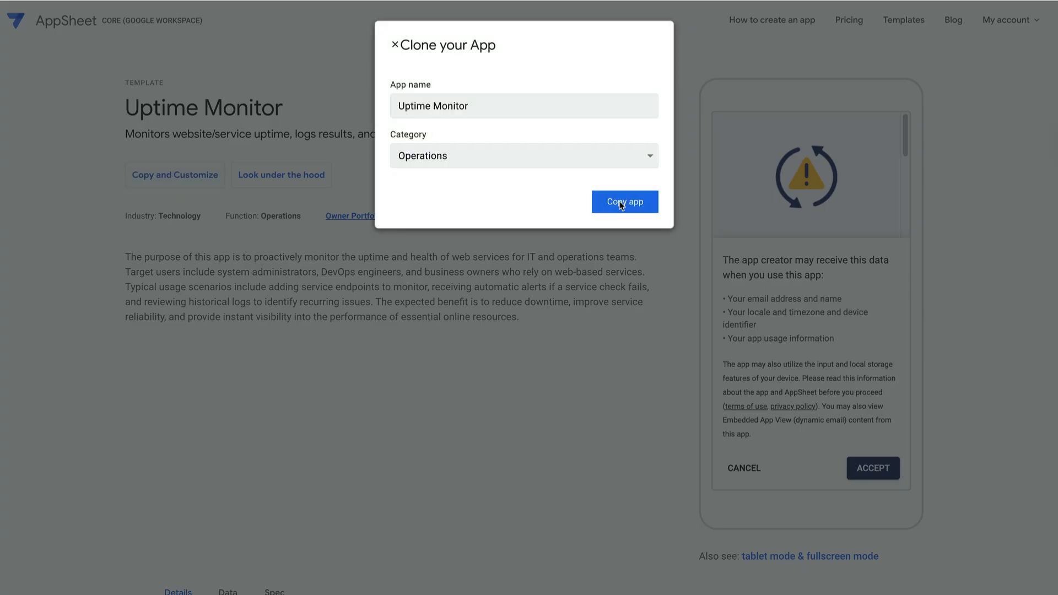
click(622, 203)
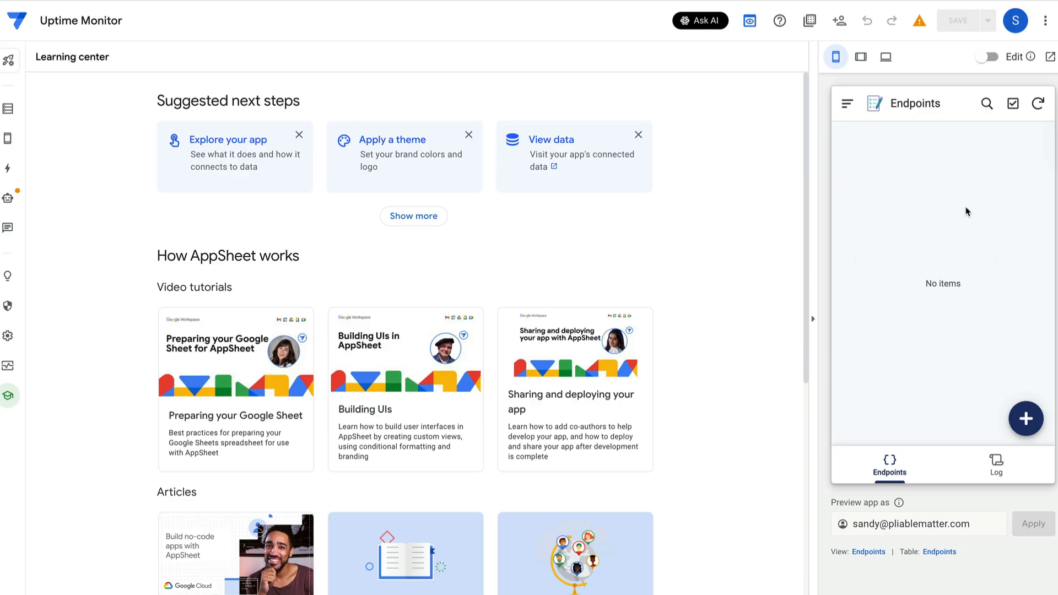
click(1049, 59)
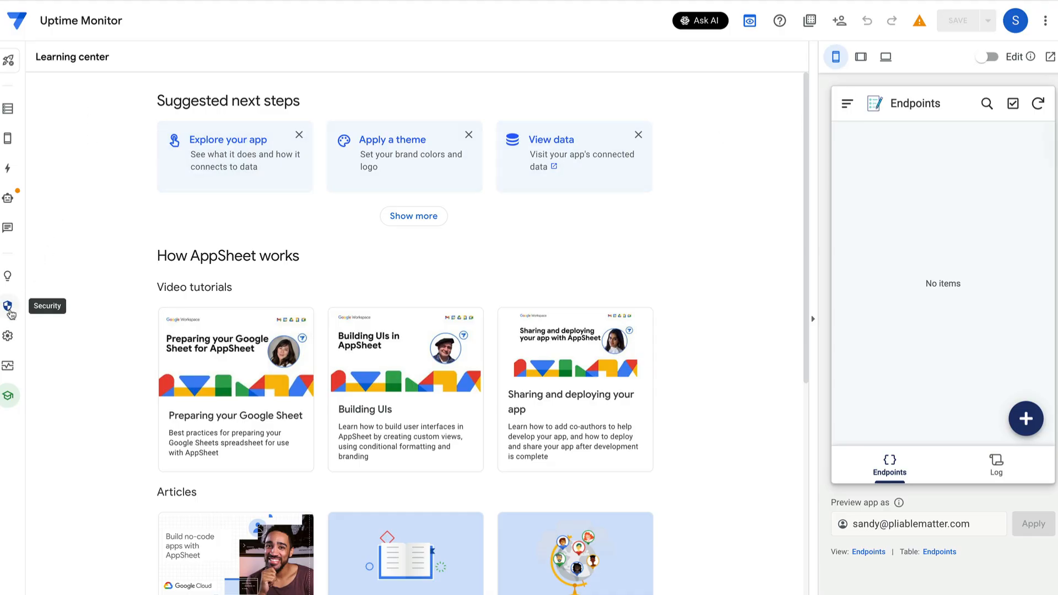
click(7, 337)
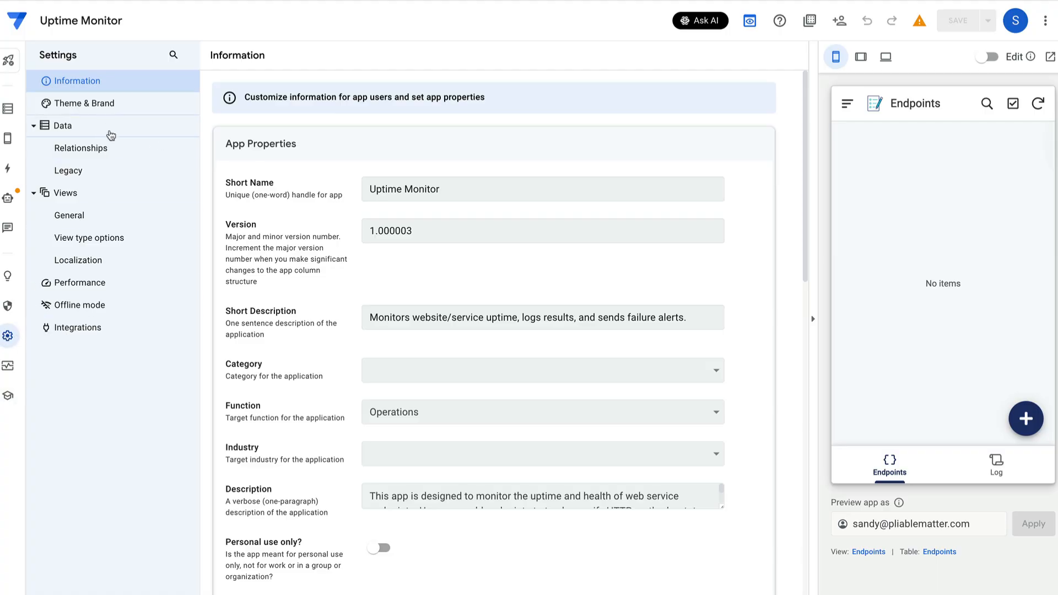
click(88, 105)
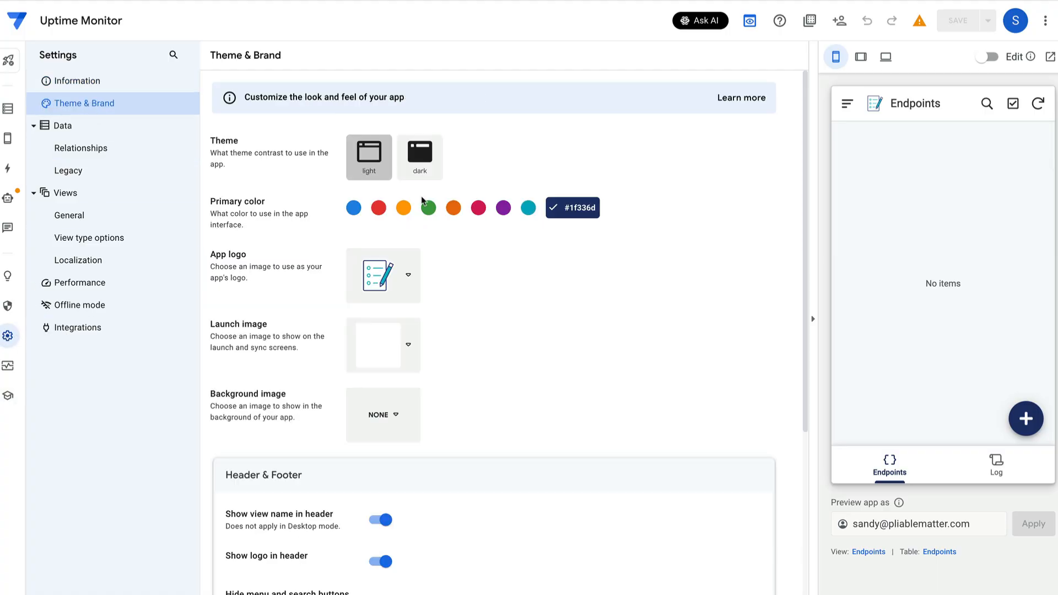
click(409, 275)
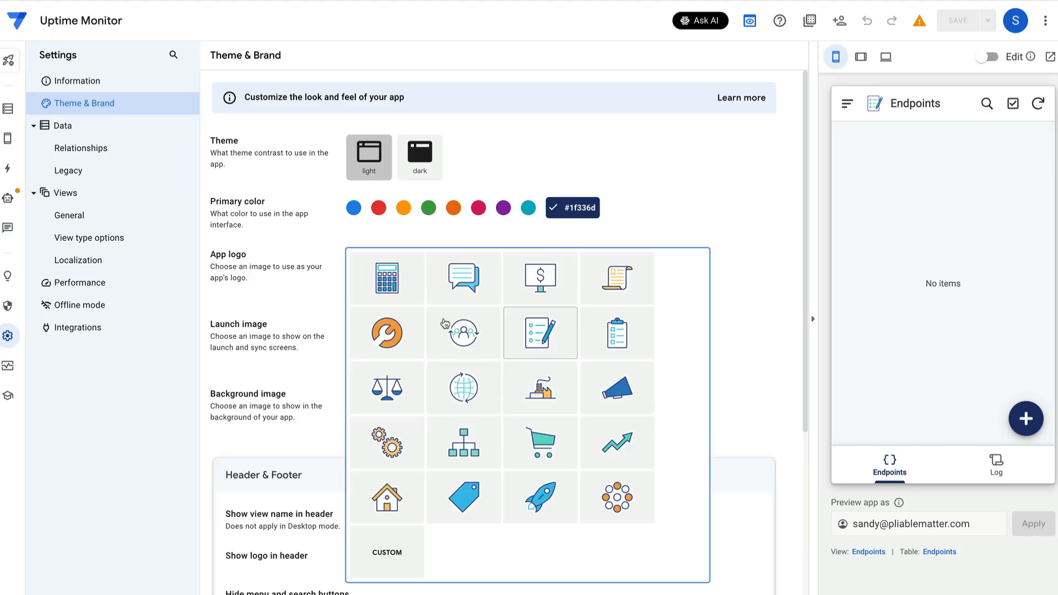
click(400, 551)
click(540, 262)
key(ctrl+a)
key(BackSpace)
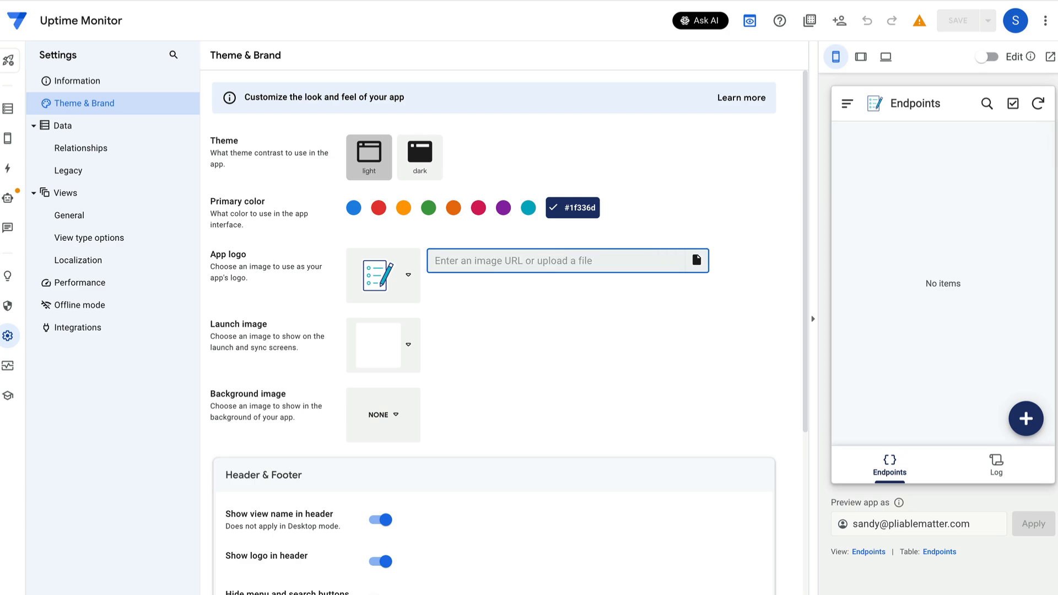
text(http:/)
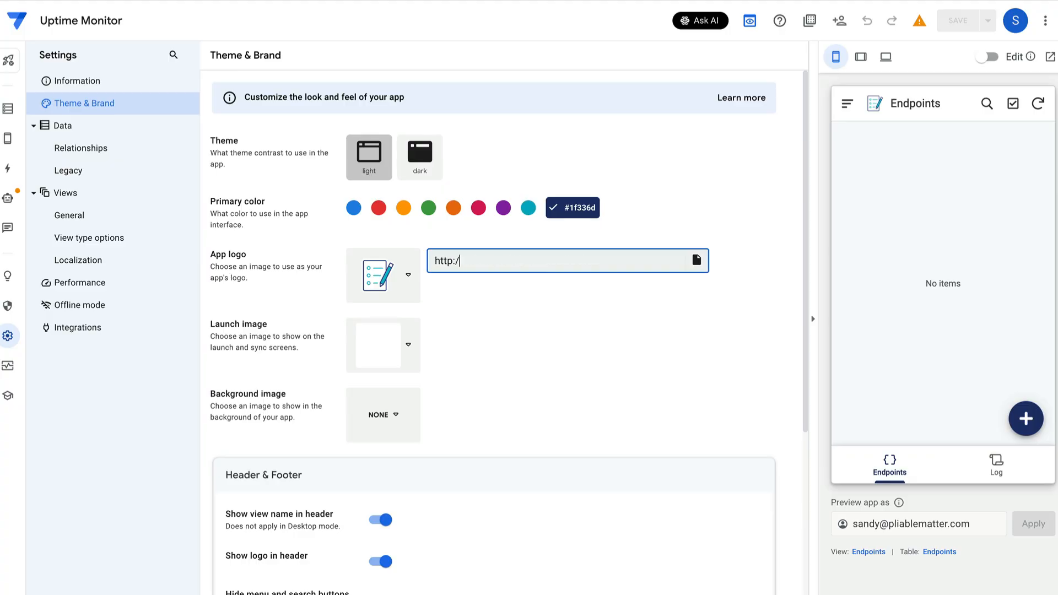
text(/appsheetadvisor.com/wp-content/uploads/2025/06/uptime-ico)
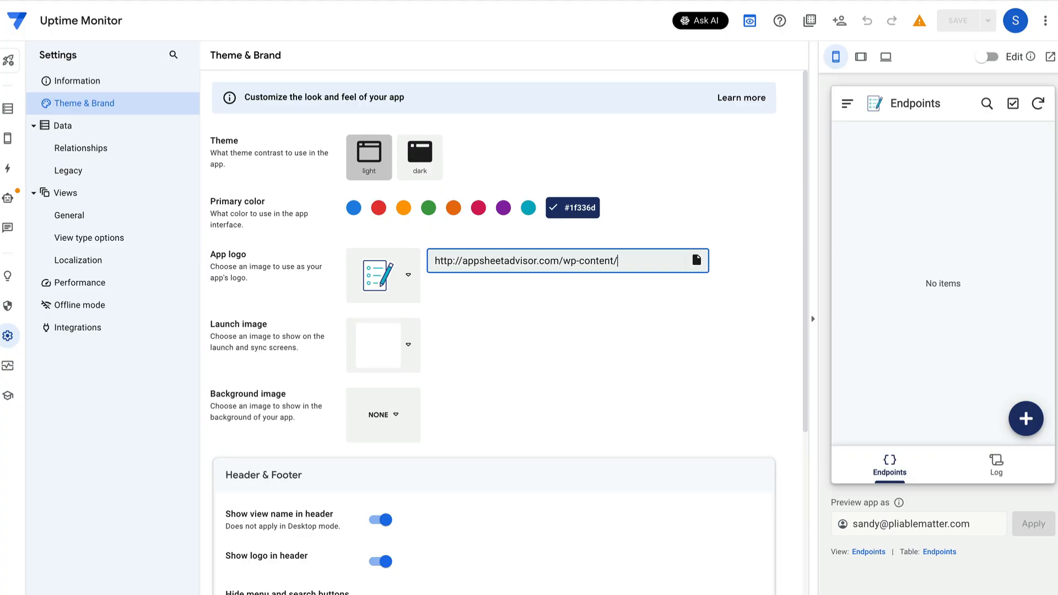
text(n.png)
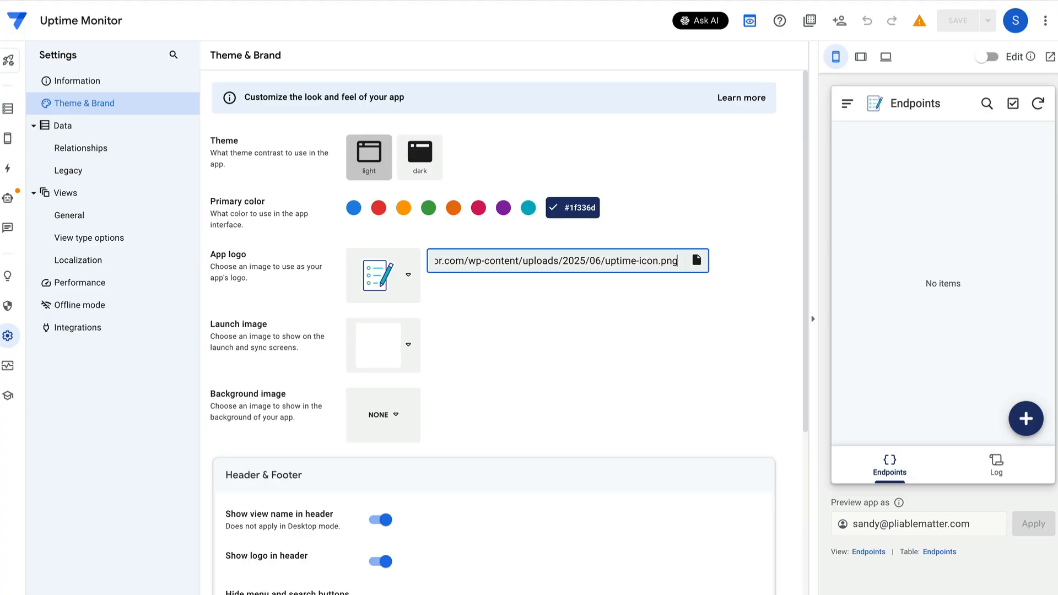
key(Return)
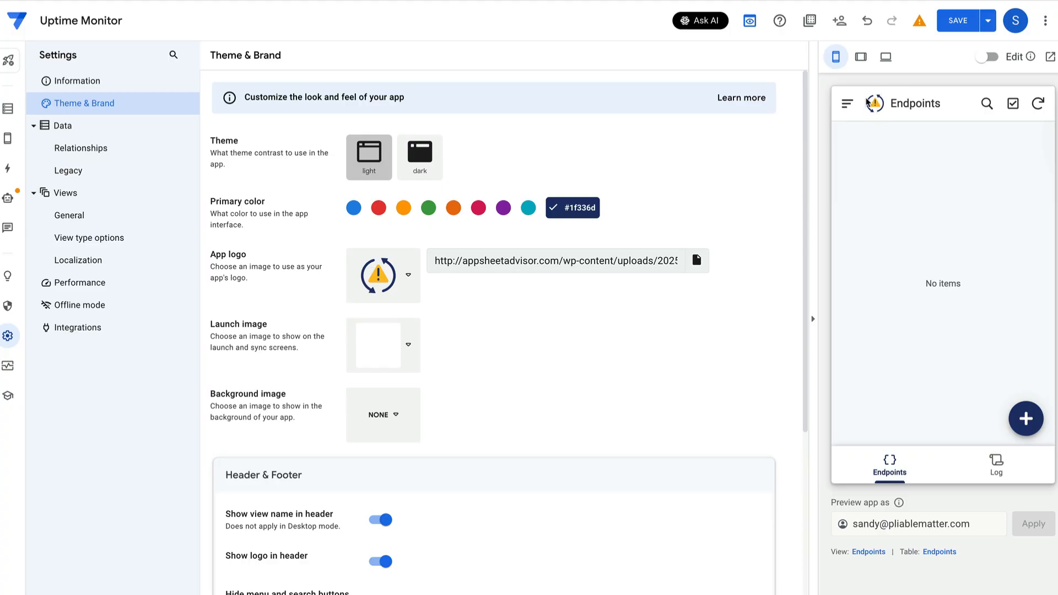
click(983, 26)
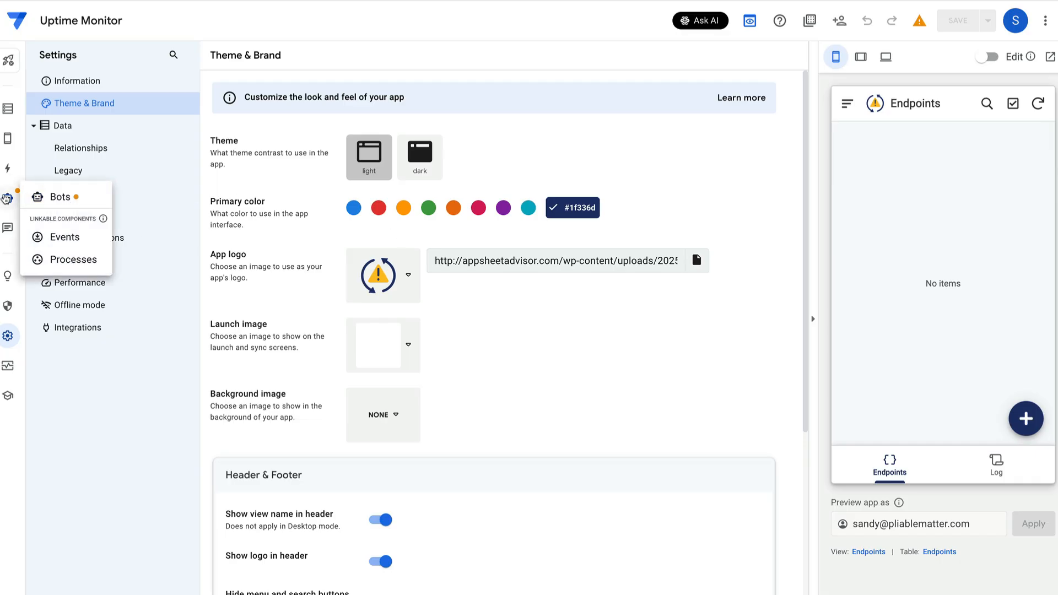
Open the Apps Script project used by the Request & Check step of the Request, Check & Log process.
click(7, 199)
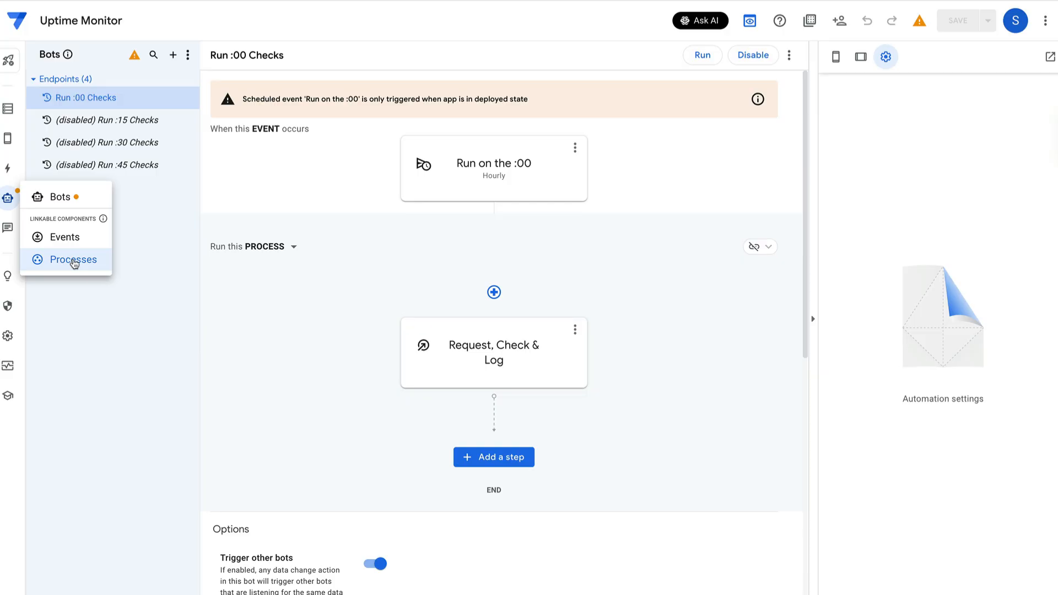
click(74, 263)
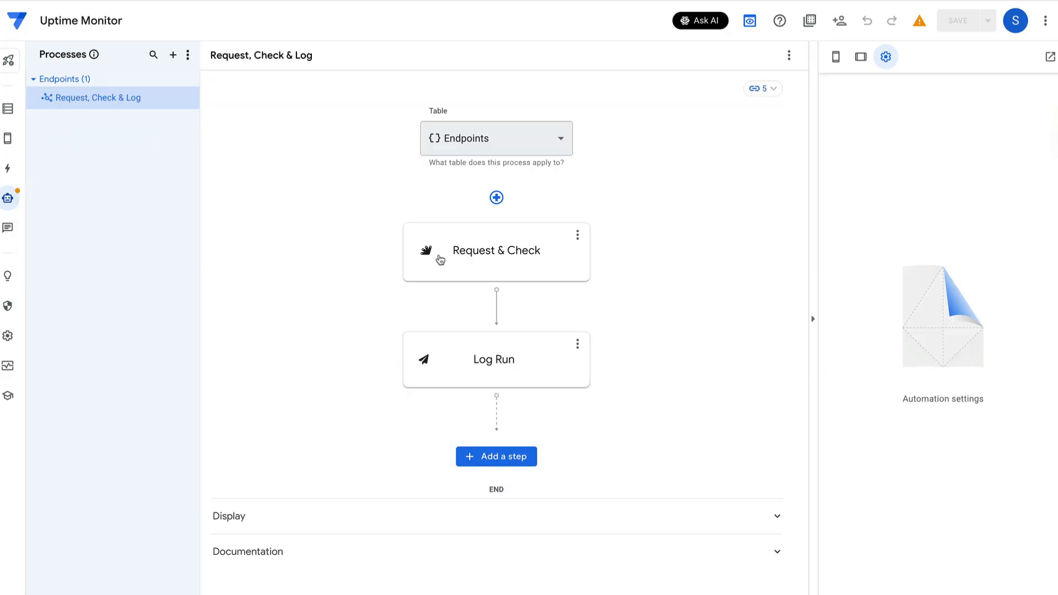
click(516, 253)
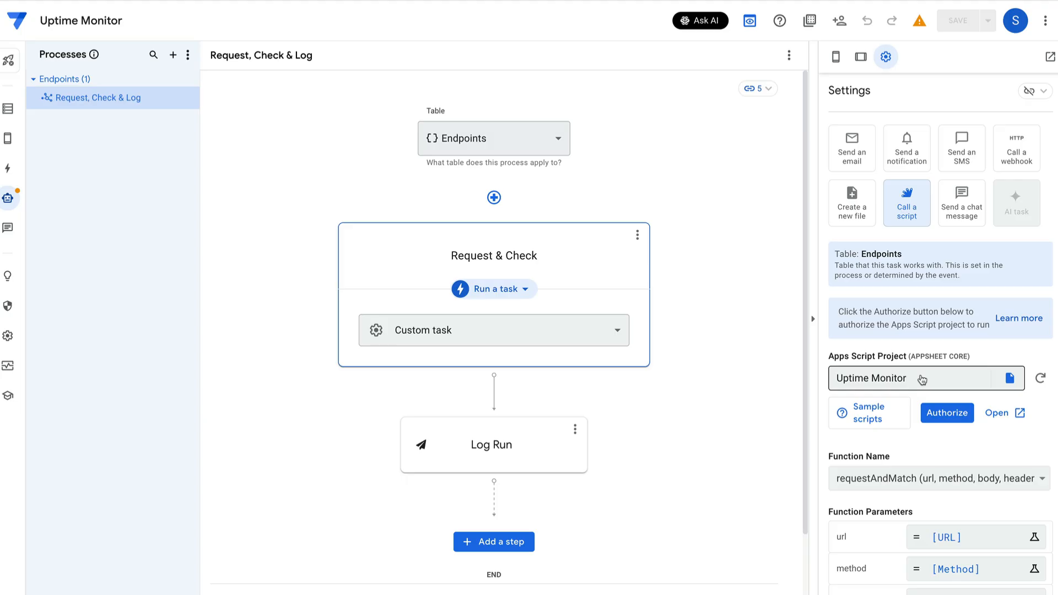
click(998, 416)
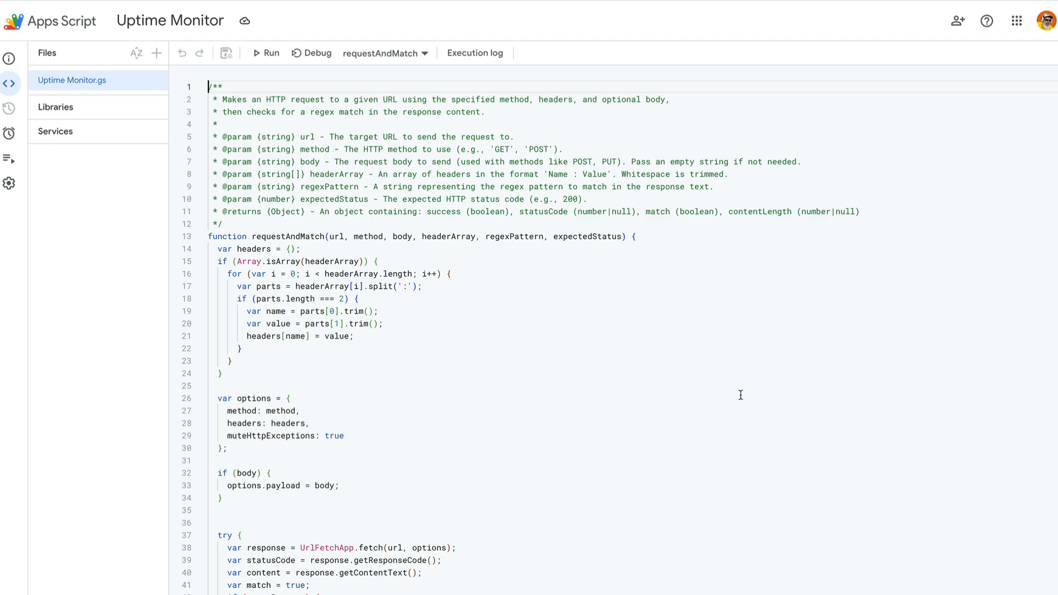
Make a copy of the Uptime Monitor Apps Script project from its project overview.
mouse_move(8, 133)
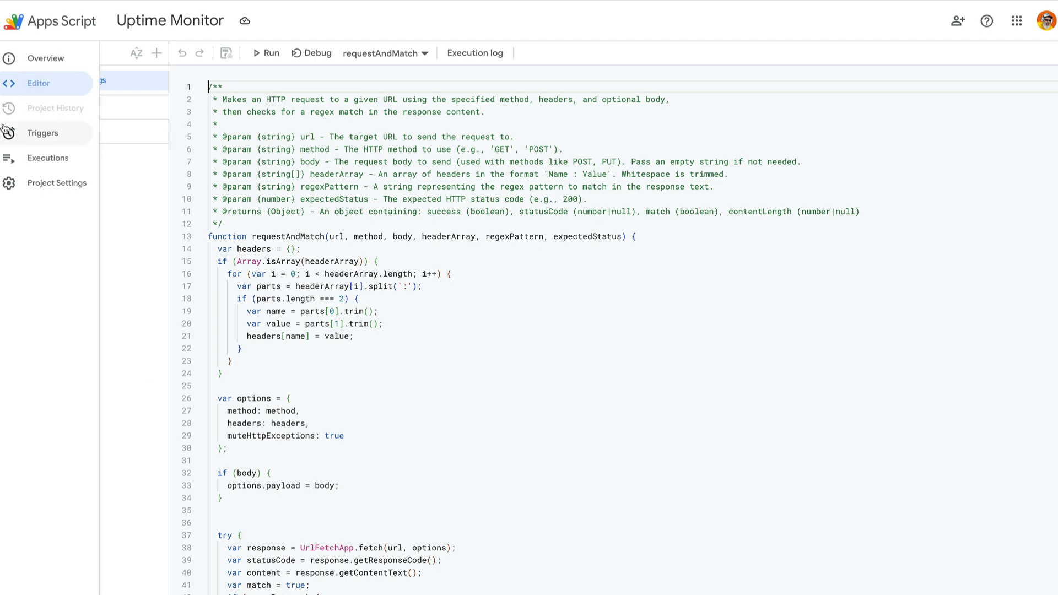
click(11, 58)
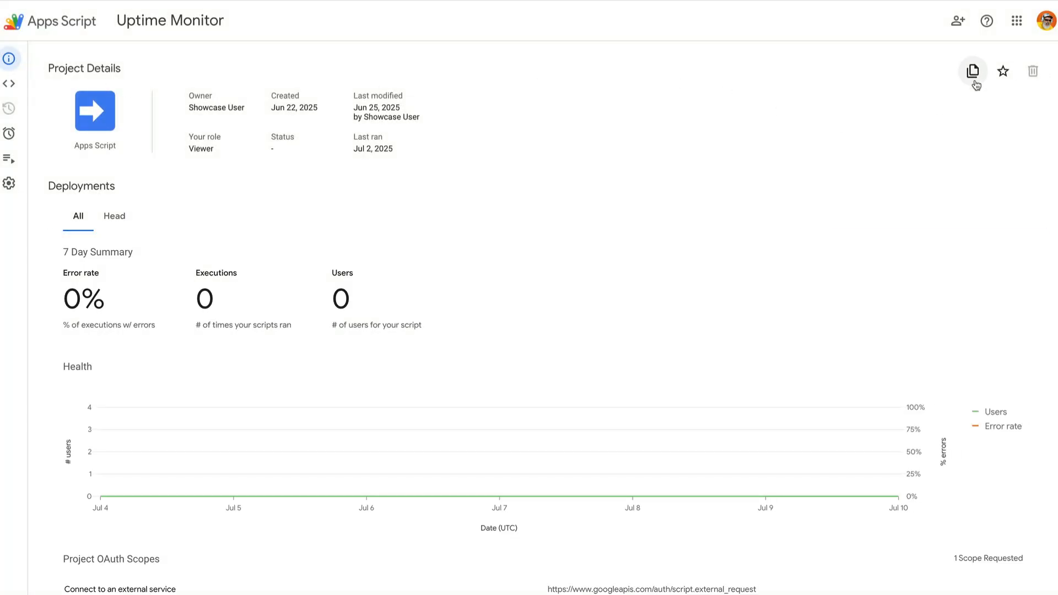
click(973, 76)
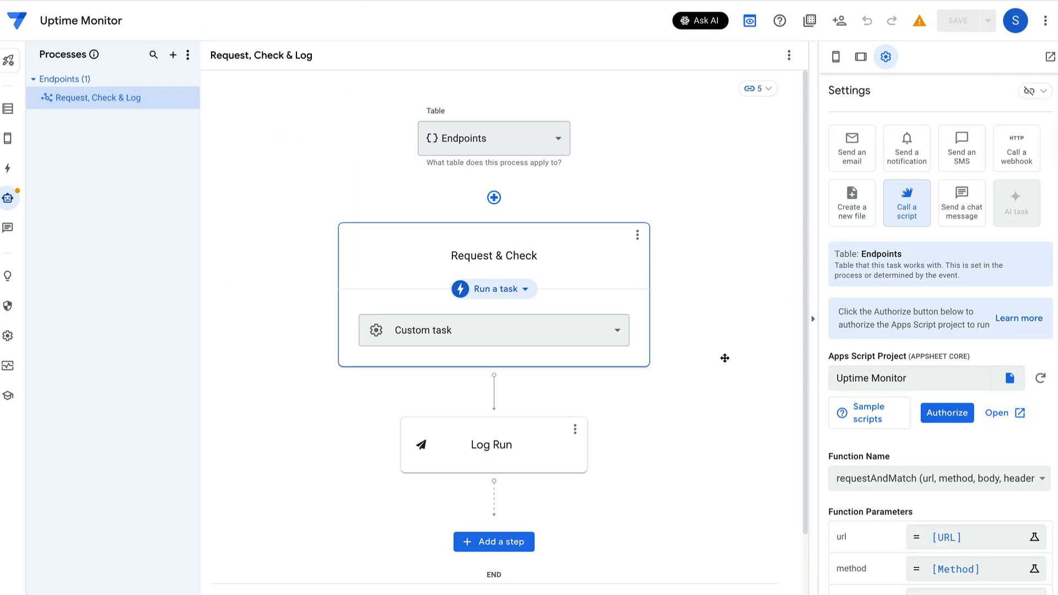
Set the Request & Check task's Apps Script project to Copy of Uptime Monitor from My Drive.
click(902, 380)
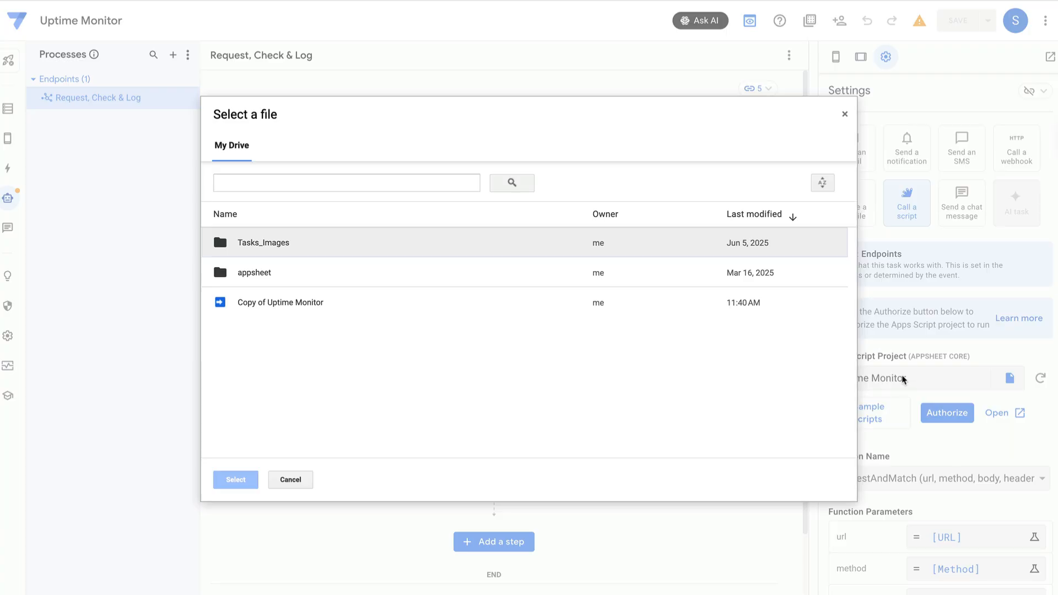
click(269, 308)
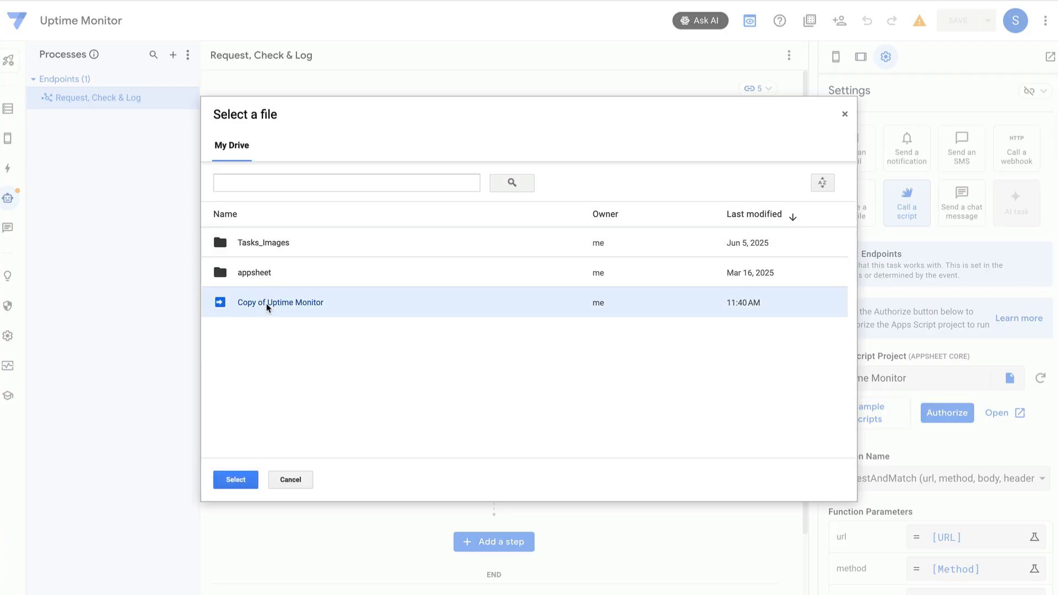
click(230, 480)
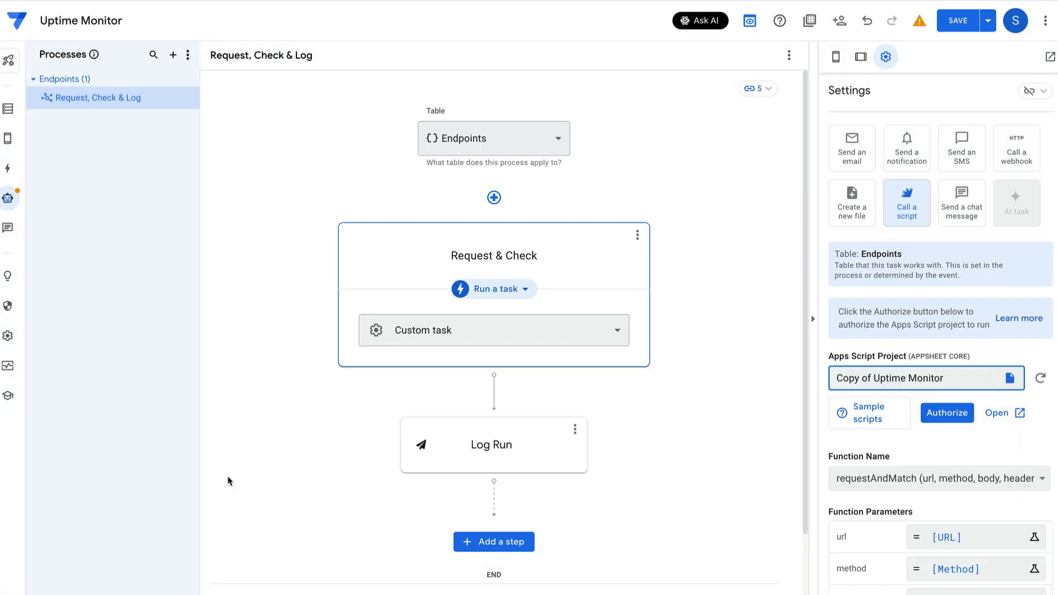
Authorize the copied script with the existing Google account and allow it to connect to an external service.
click(937, 415)
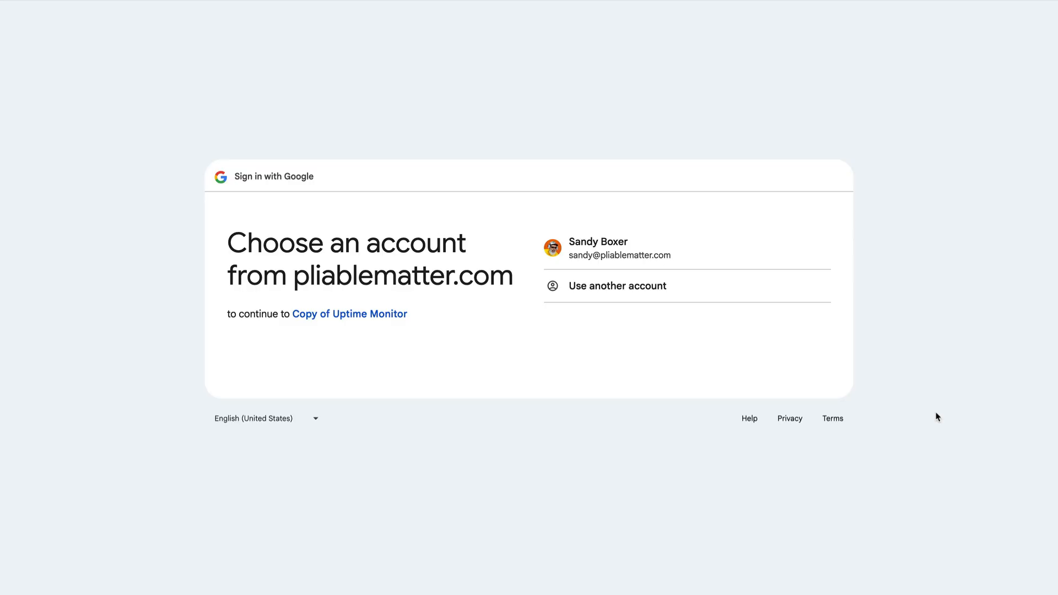
click(765, 255)
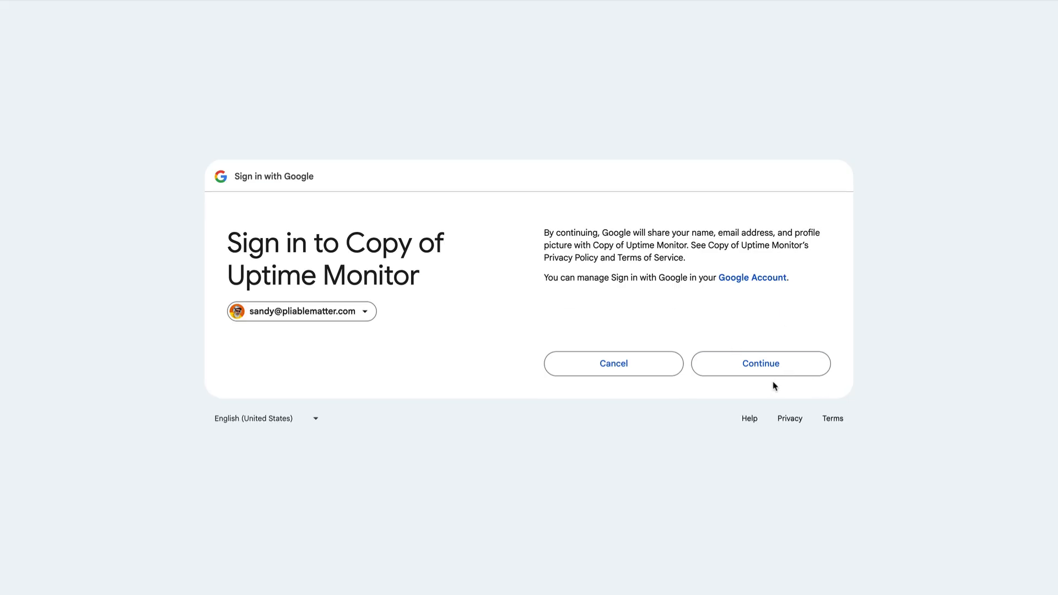
click(777, 370)
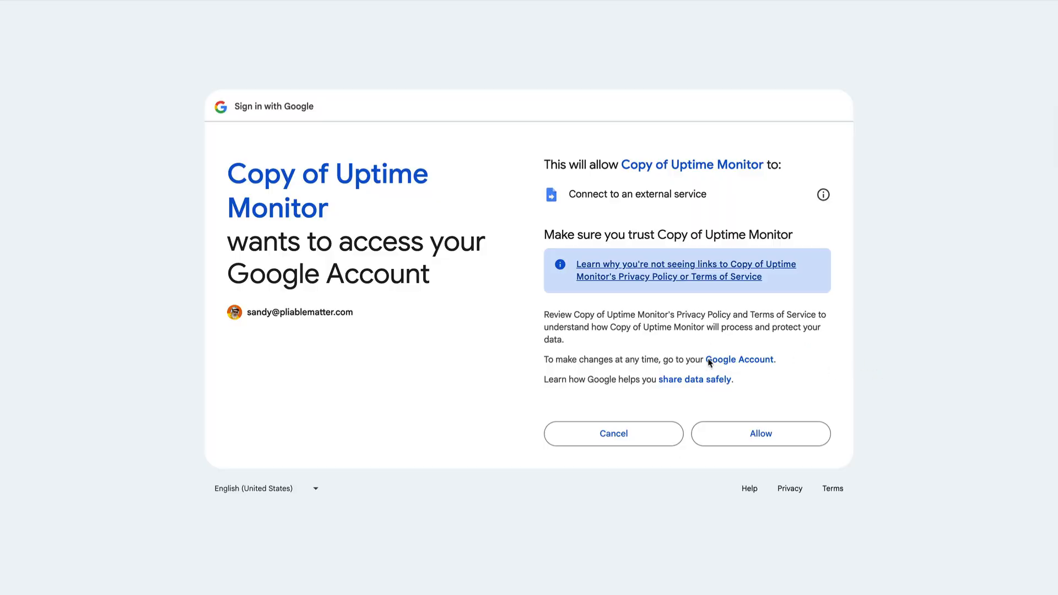
click(775, 439)
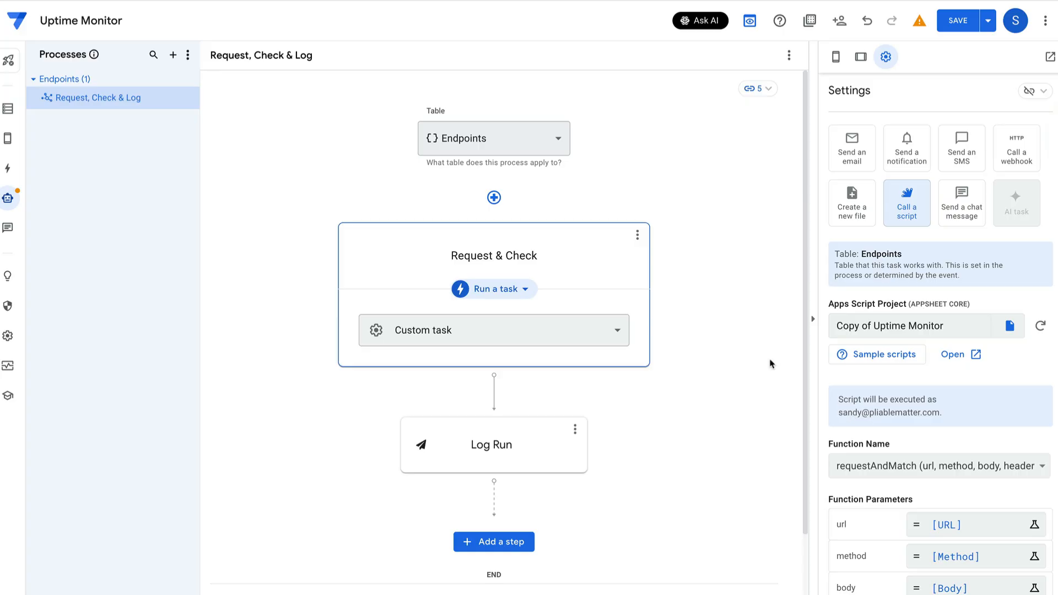
Check the Uptime Monitor bots and move the app to the deployed state.
mouse_move(8, 204)
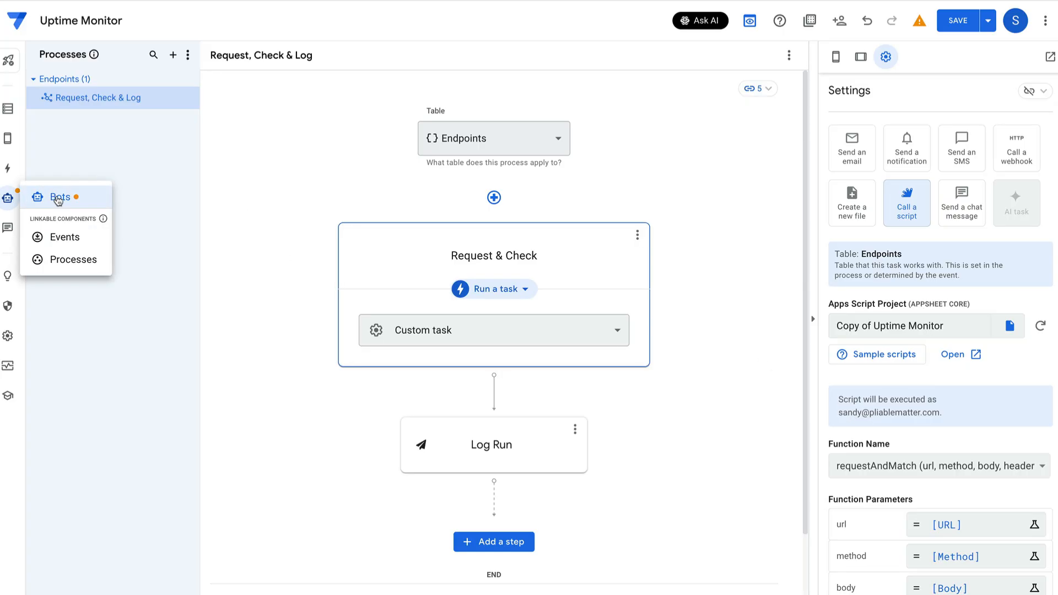
click(55, 199)
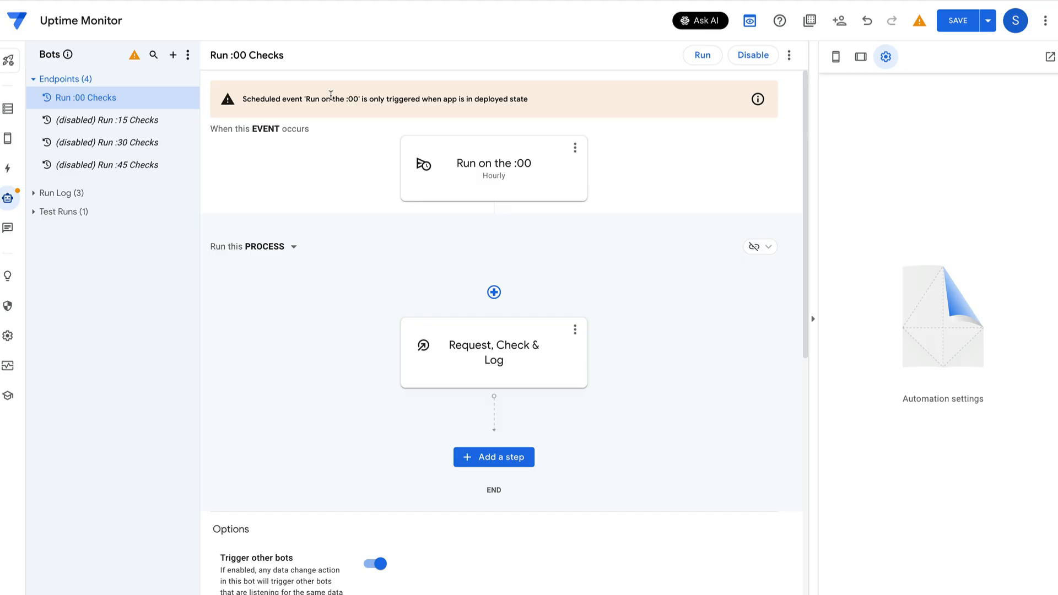
click(8, 62)
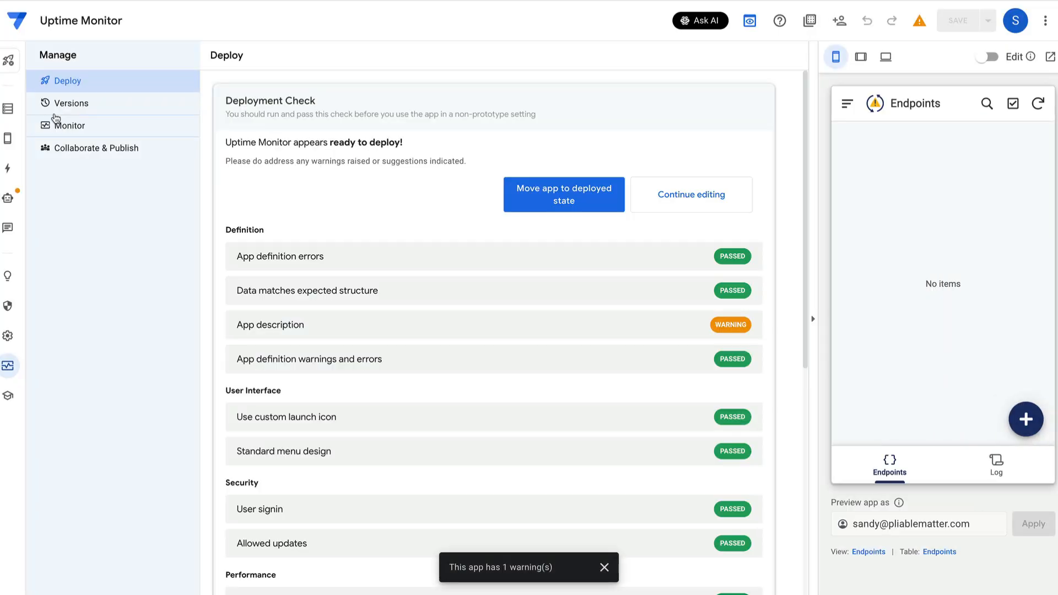
click(557, 199)
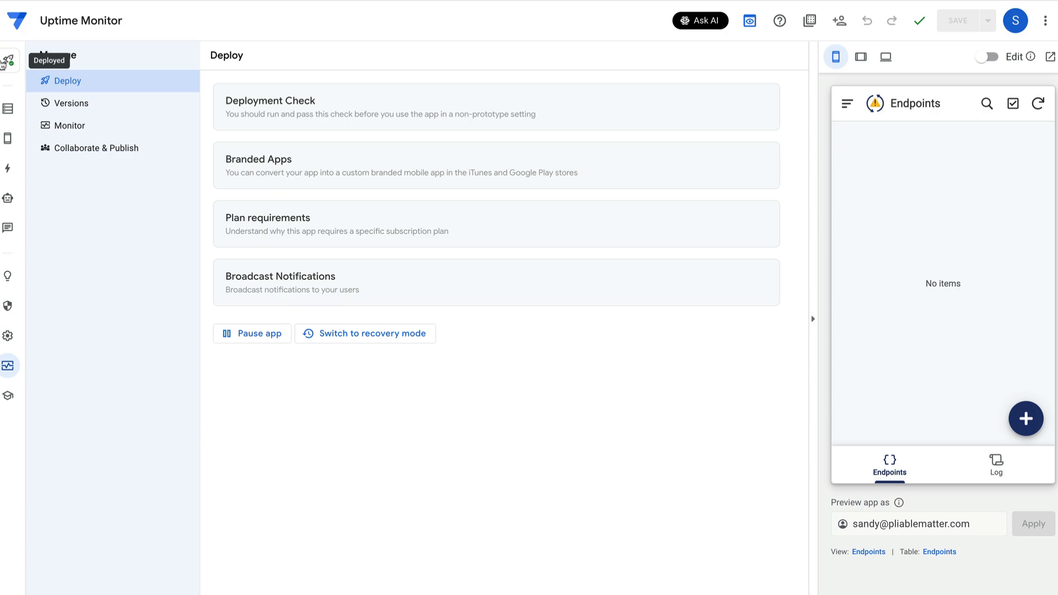
Start a new endpoint entry, and select the page heading on example.com in a new browser tab.
click(1029, 420)
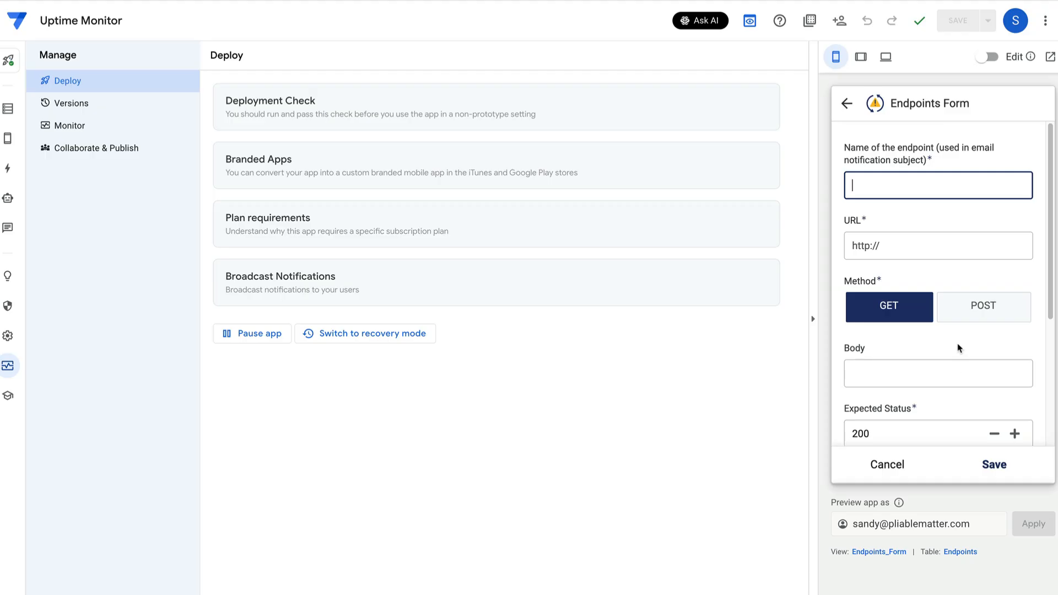
key(super+t)
text(example.com)
key(Return)
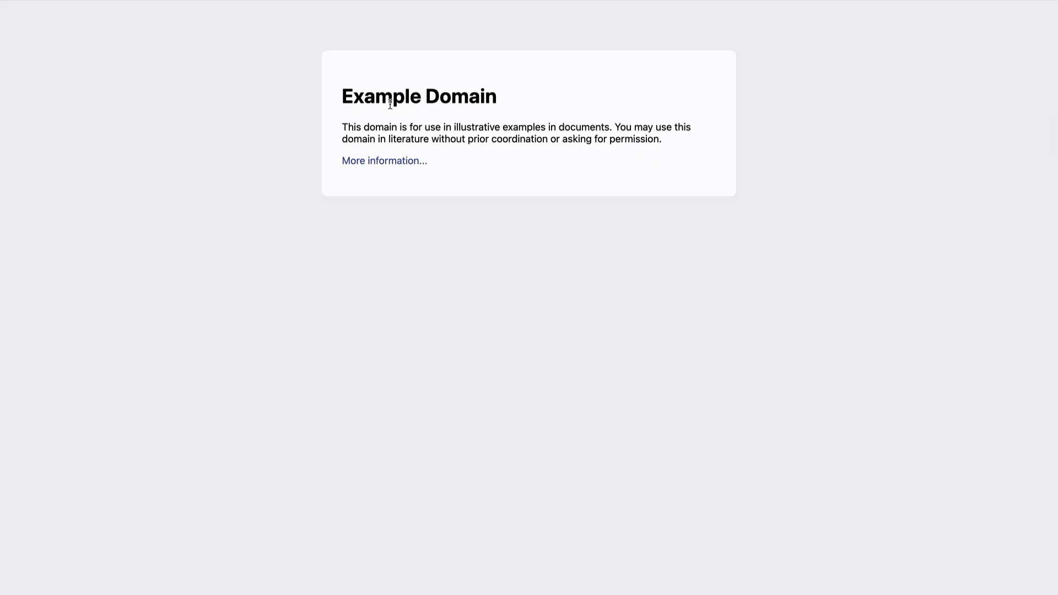
triple_click(370, 103)
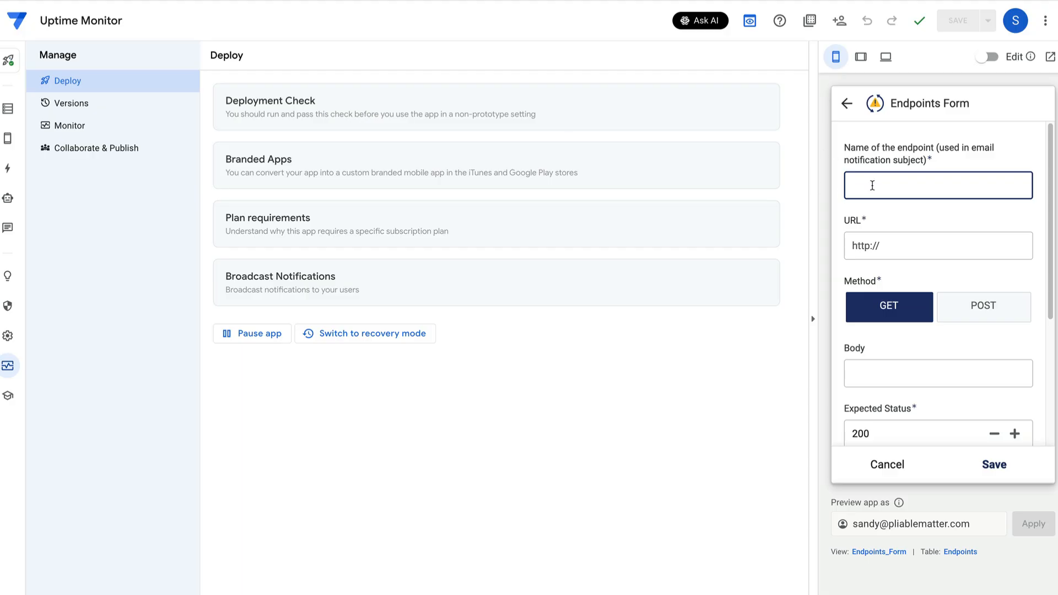
text(Example)
key(Tab)
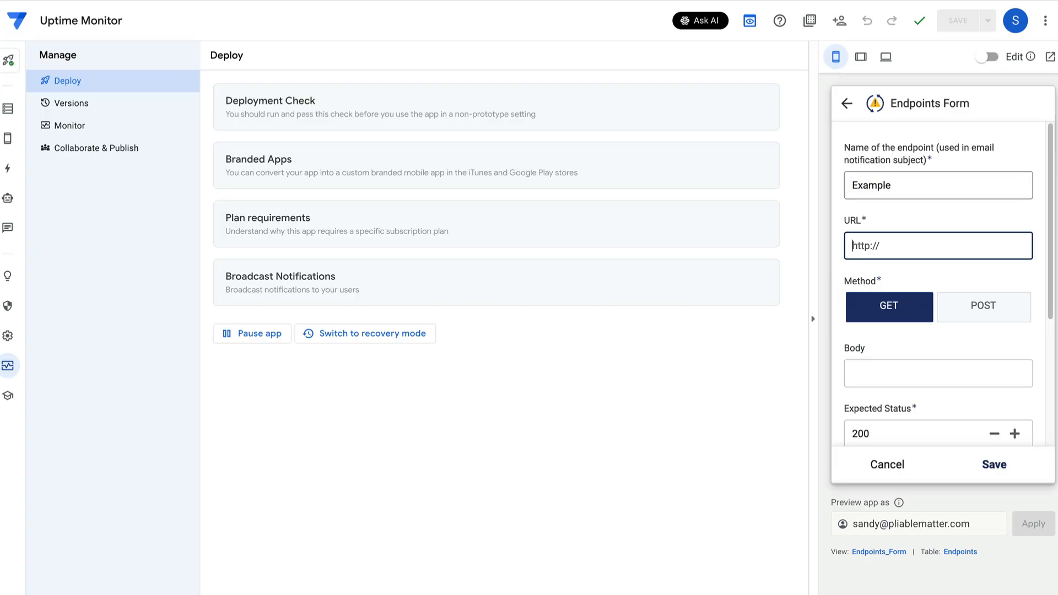
text(https://example.com)
key(Tab)
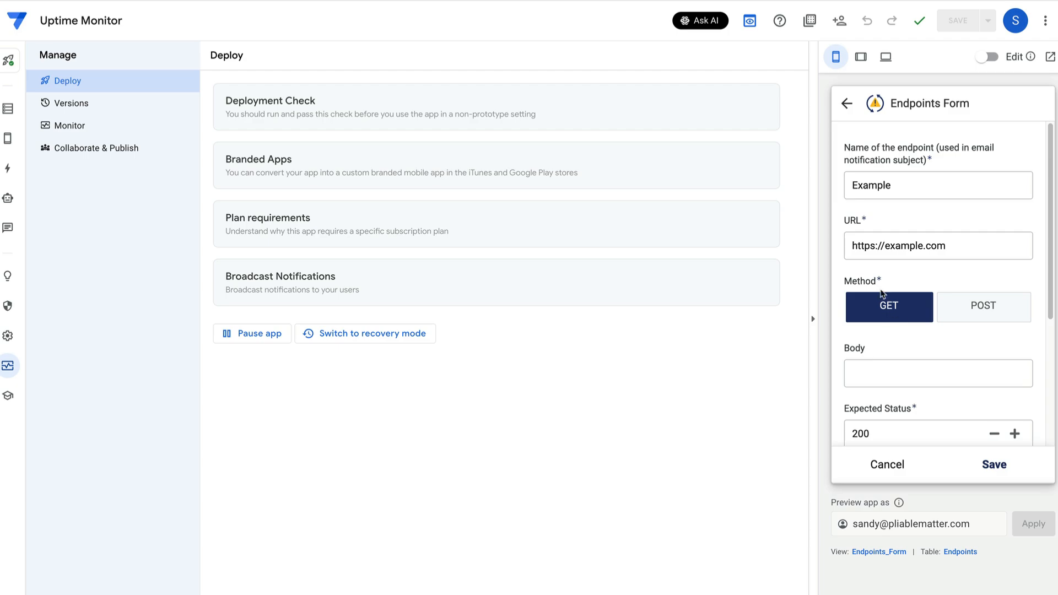
Set the endpoint's Regex To Match to "Example Domain".
click(873, 374)
scroll(887, 341, down, 2)
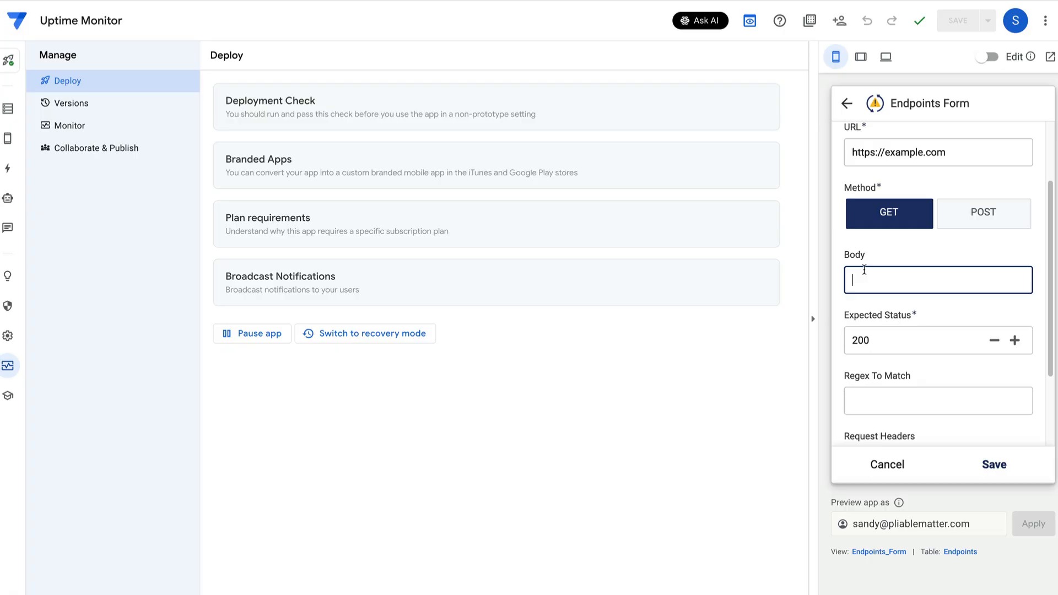
scroll(863, 271, down, 3)
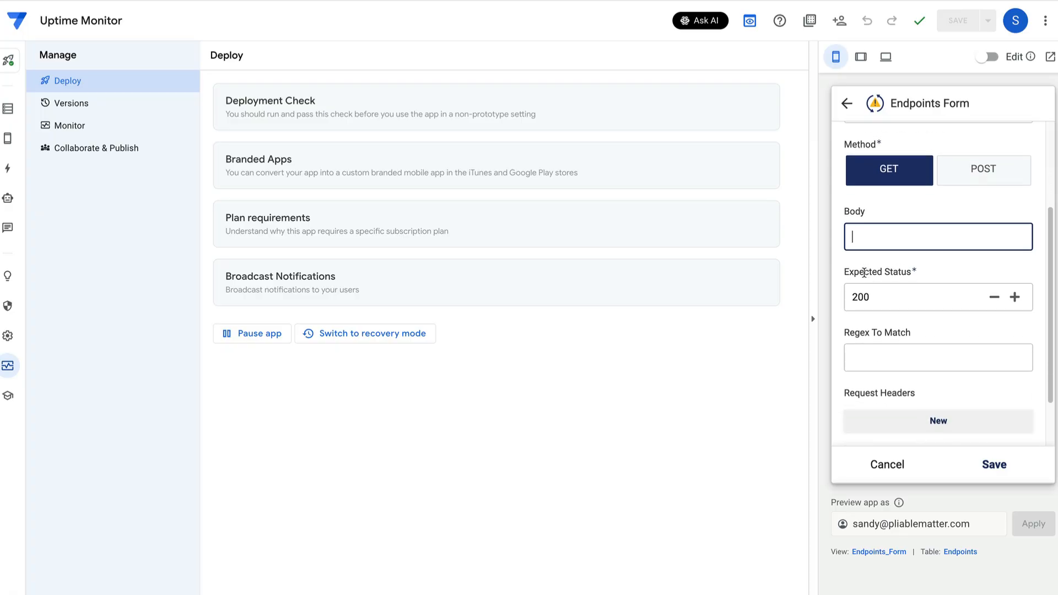
click(885, 271)
scroll(923, 329, down, 2)
click(898, 285)
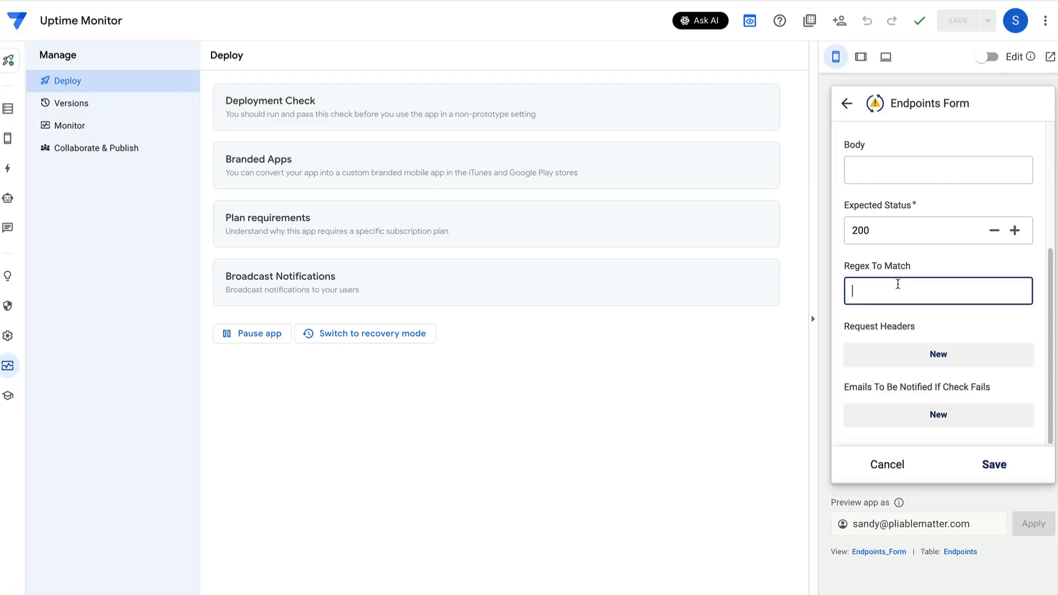
text(Example Domain)
click(969, 319)
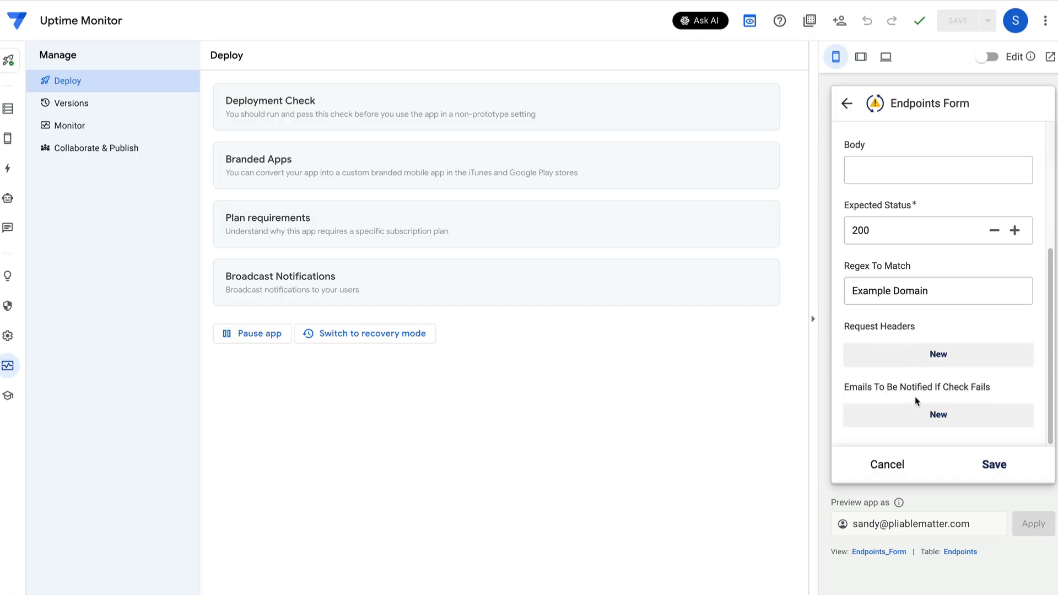
Add the contact's email to those notified if the check fails, and save the Example endpoint.
click(883, 421)
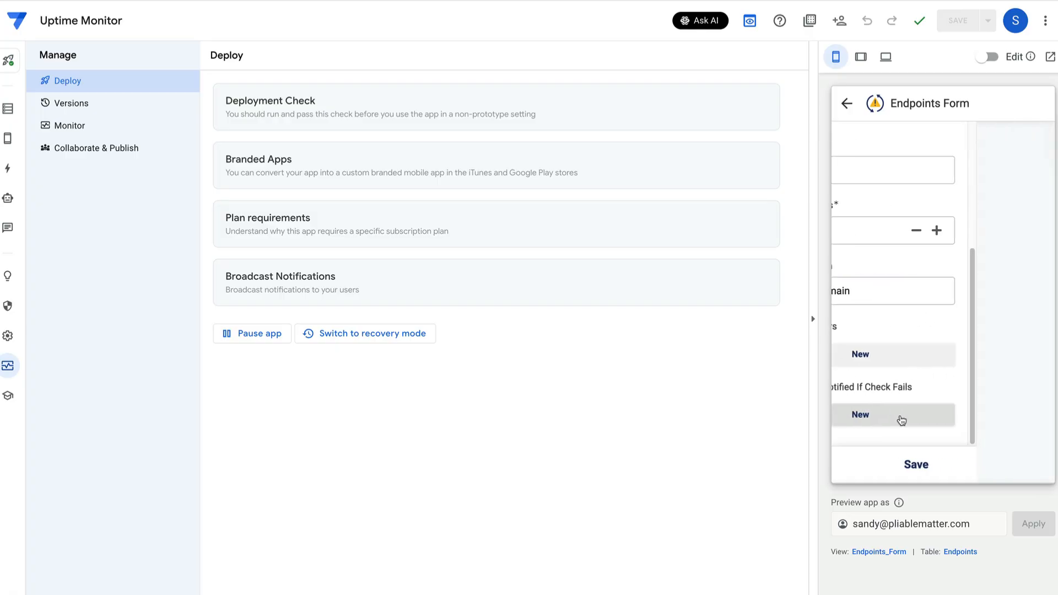
click(885, 231)
text(doug)
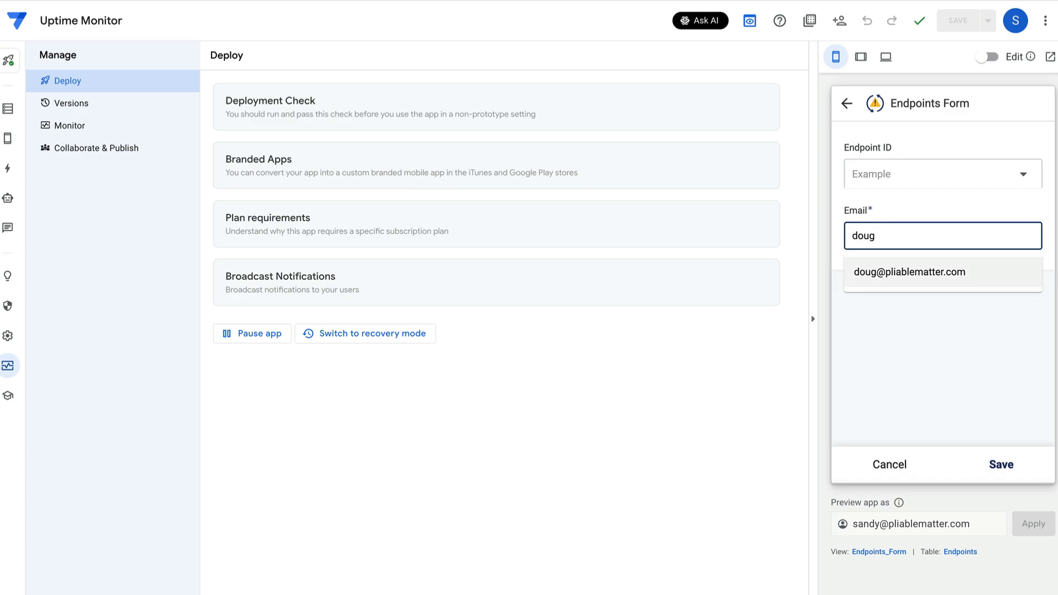
key(Return)
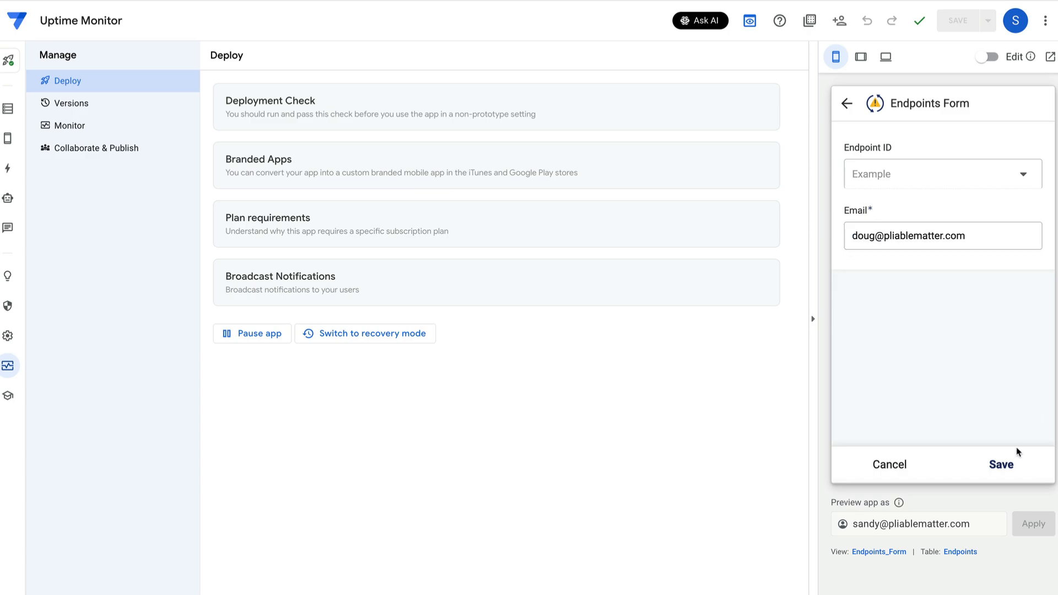
click(990, 466)
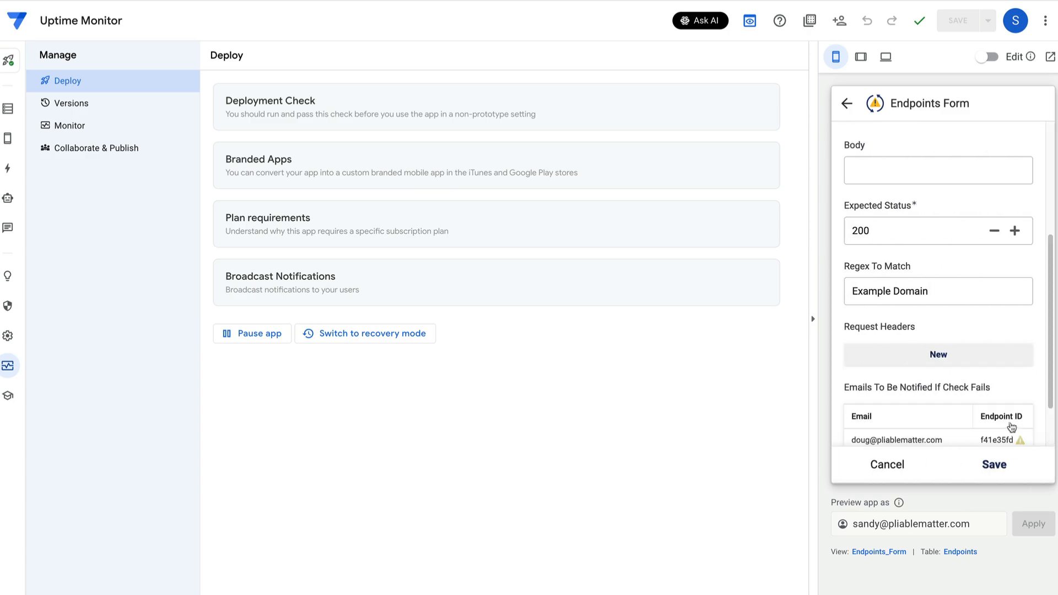
scroll(920, 359, up, 4)
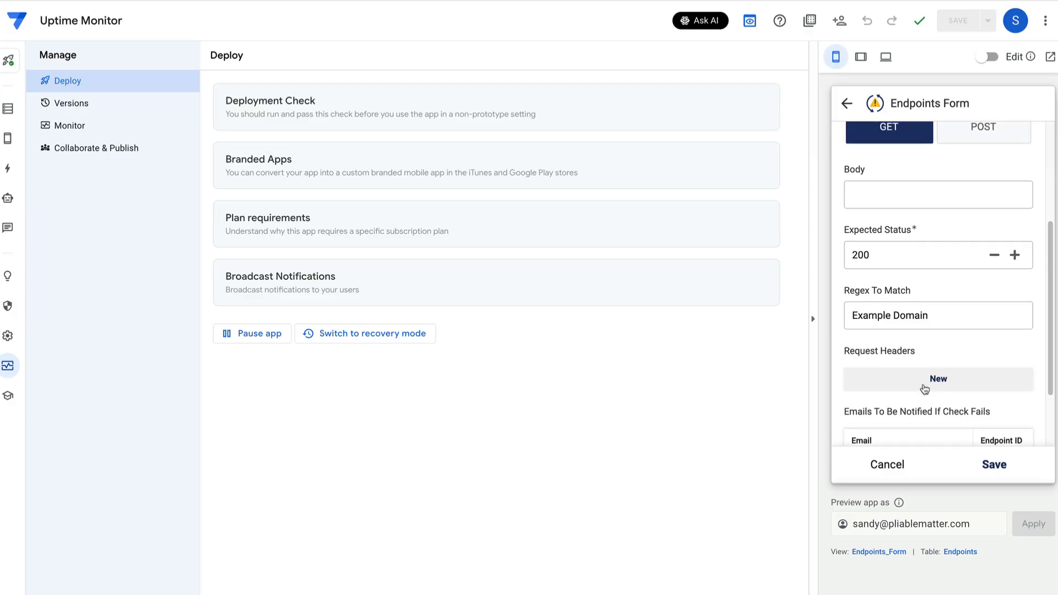
click(987, 466)
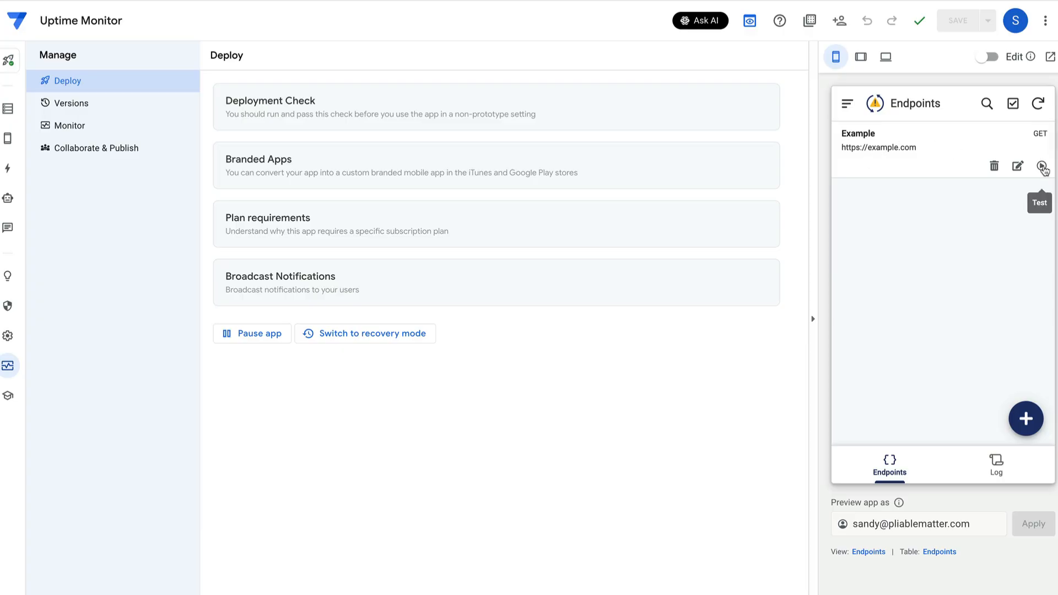
Run a test of the Example endpoint from its details, sync the app and open the Log view.
click(876, 146)
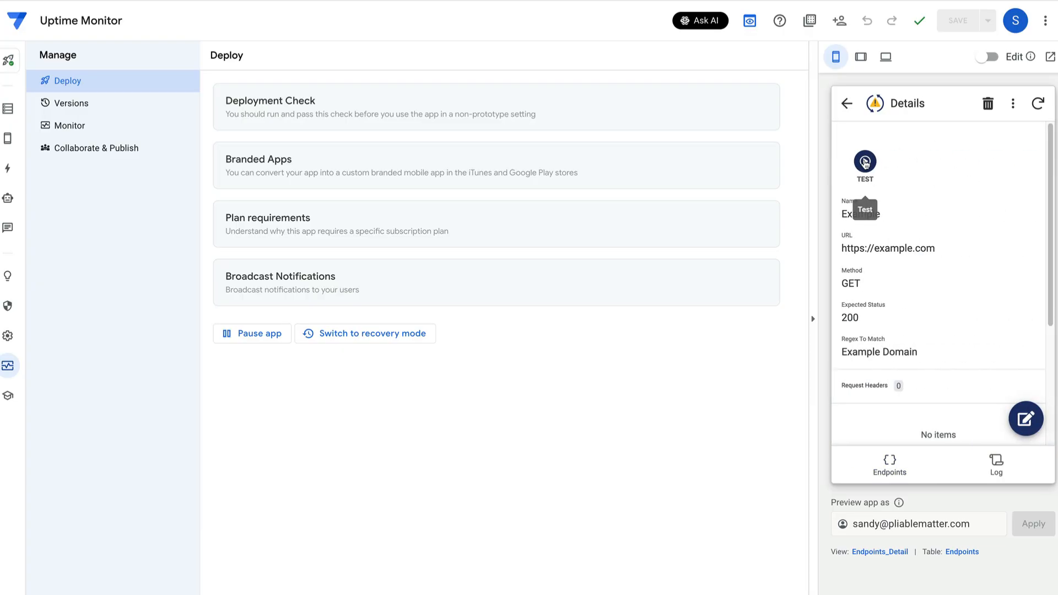
click(865, 161)
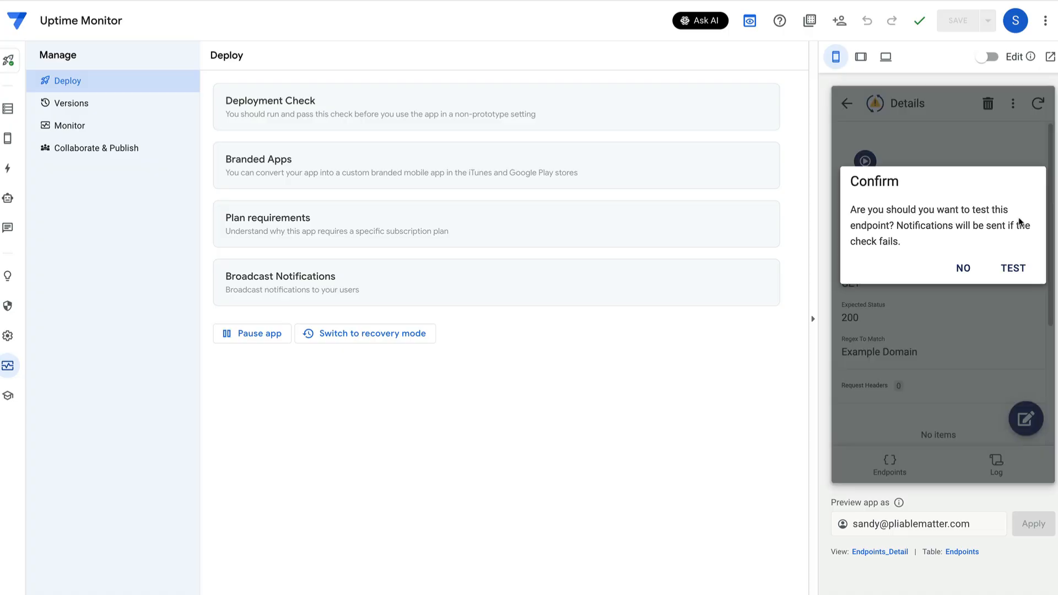
click(1016, 269)
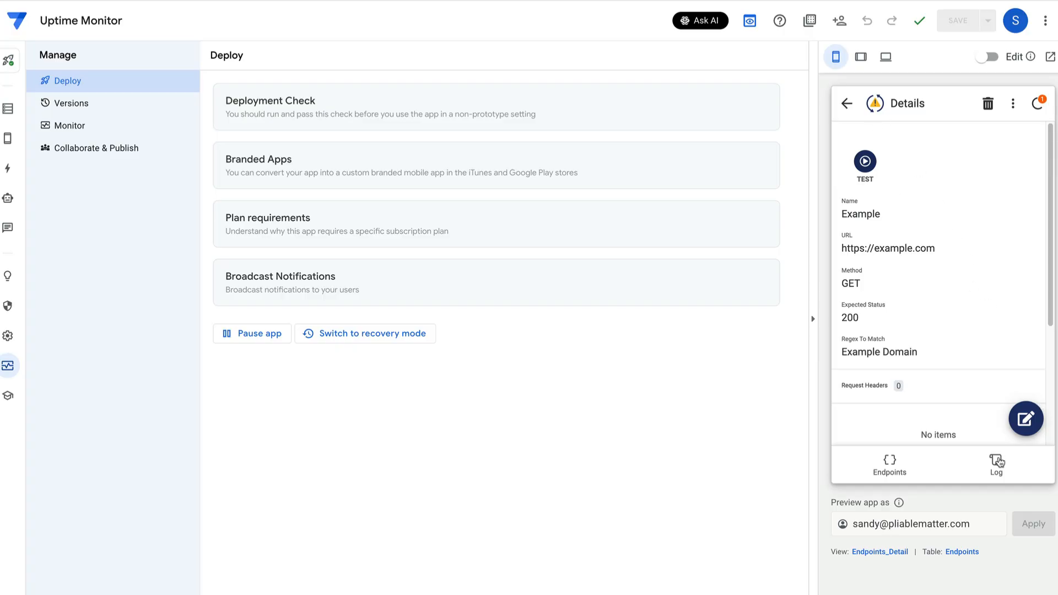
click(1036, 103)
click(995, 464)
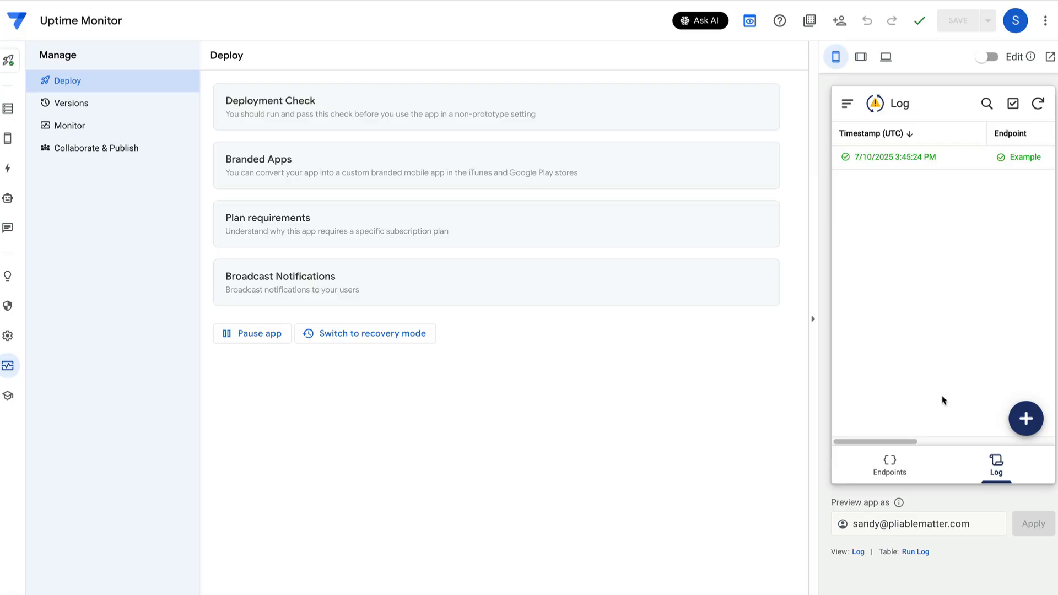
Edit the Example endpoint so its Regex To Match reads "NOTExample Domain", and save it.
click(890, 466)
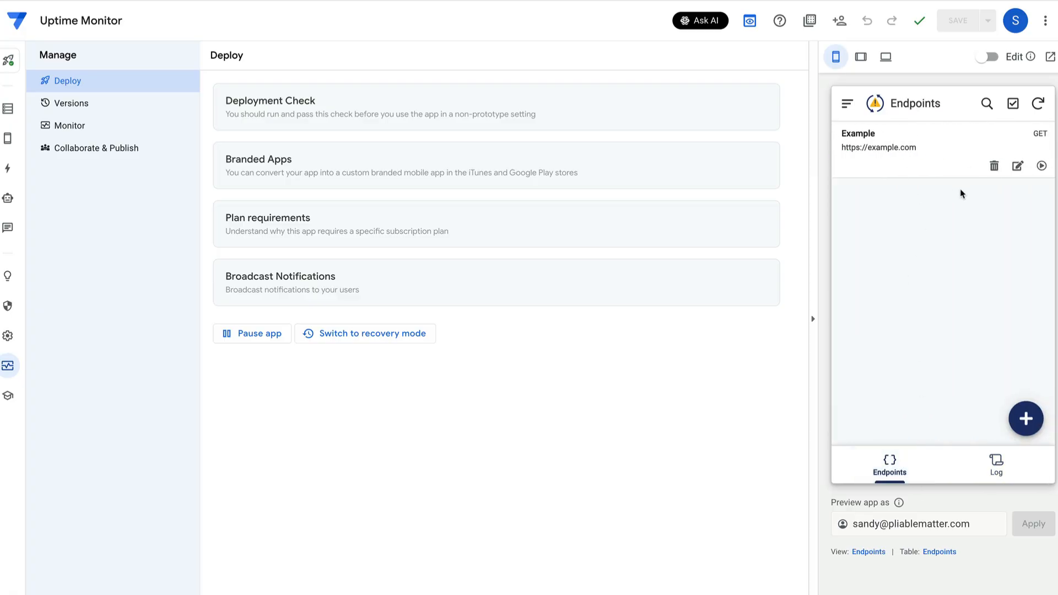
click(1020, 169)
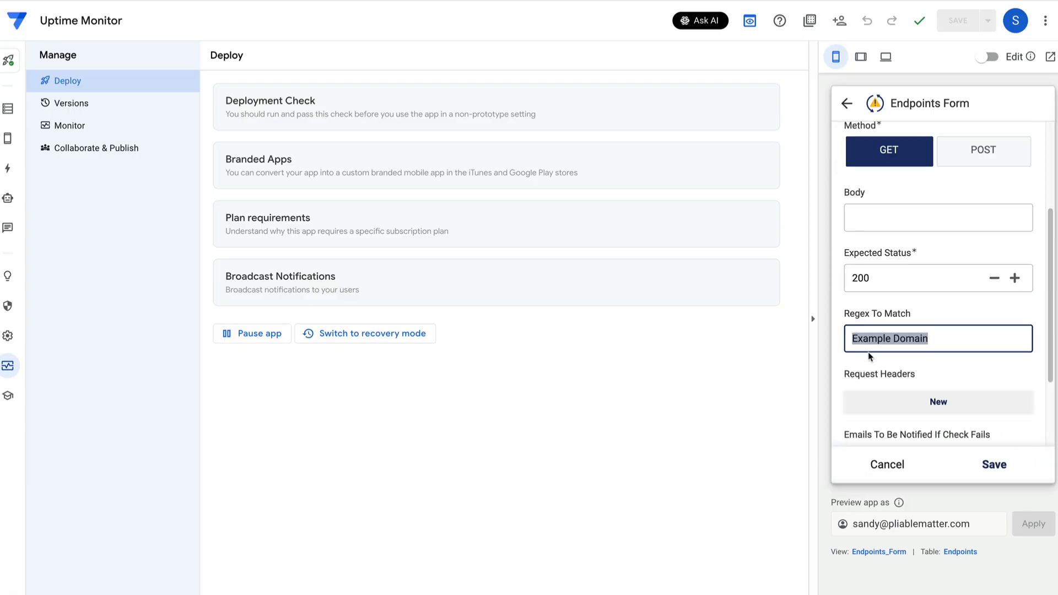
click(854, 340)
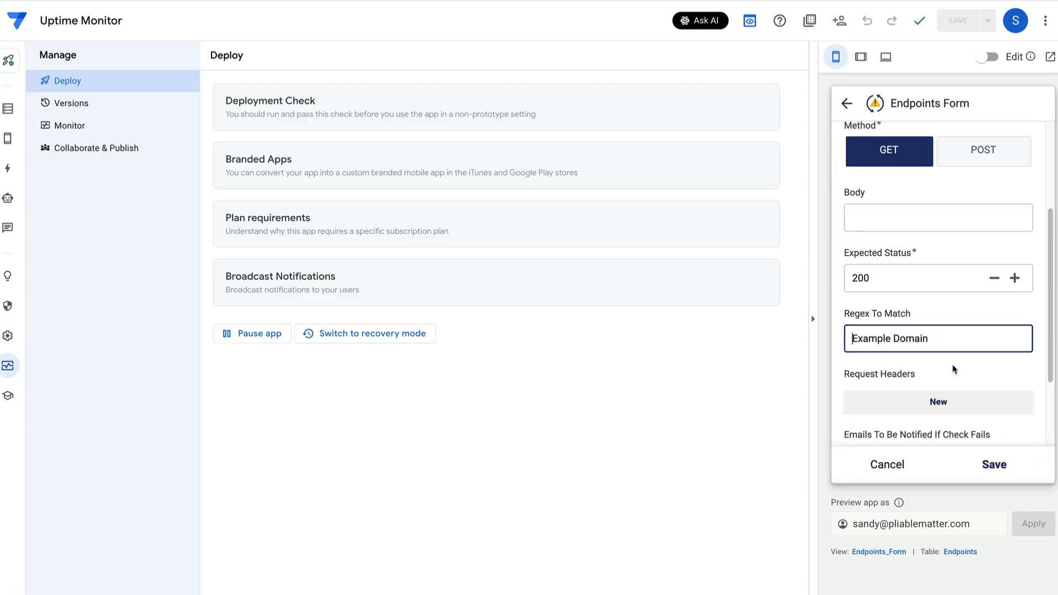
text(NOT)
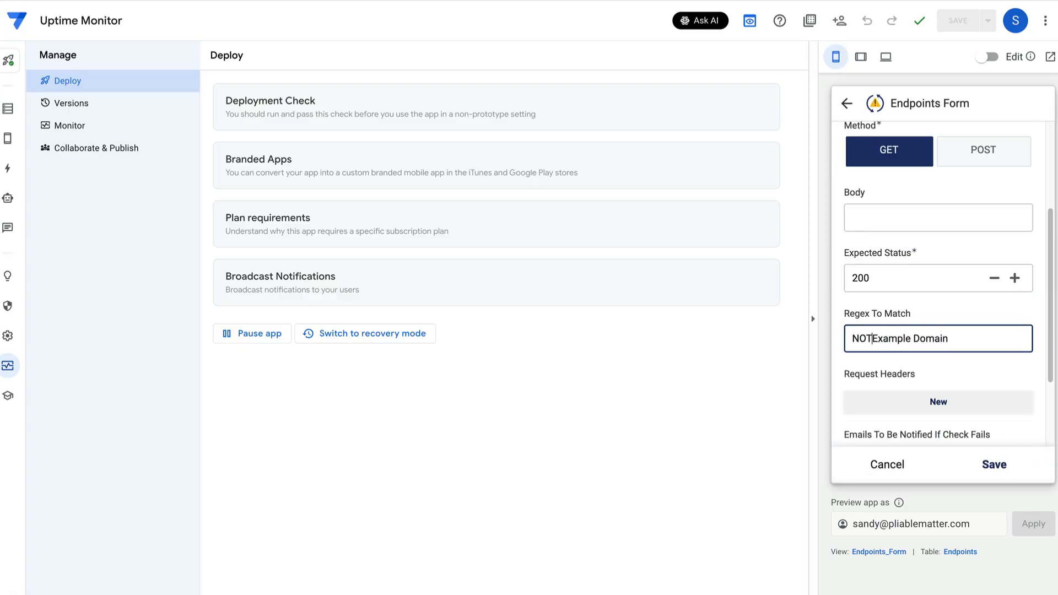
click(998, 467)
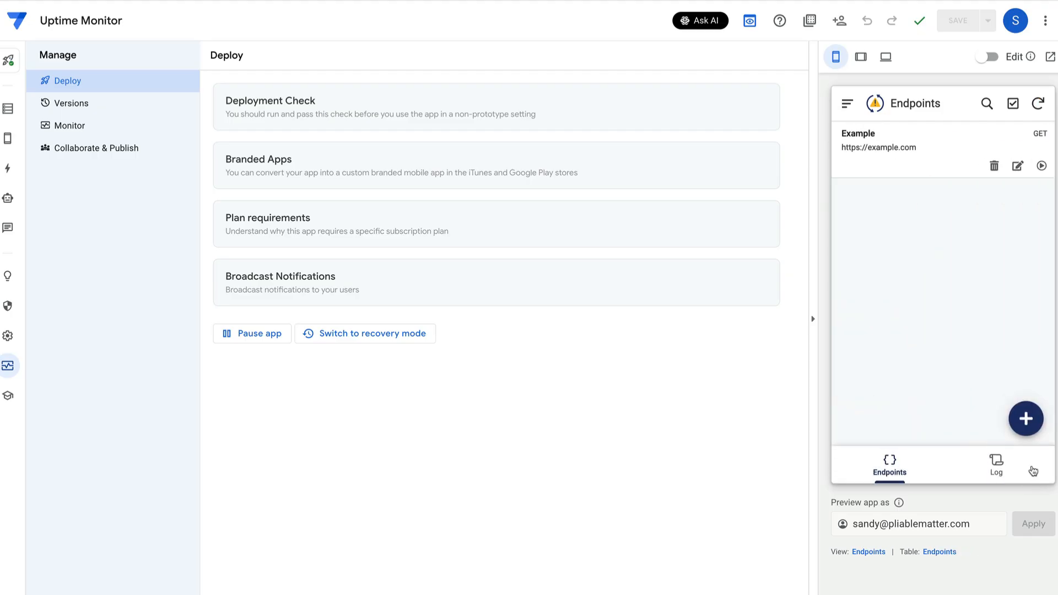
Test the Example endpoint again with the altered regex and open the run log.
click(1041, 165)
click(1012, 267)
click(997, 463)
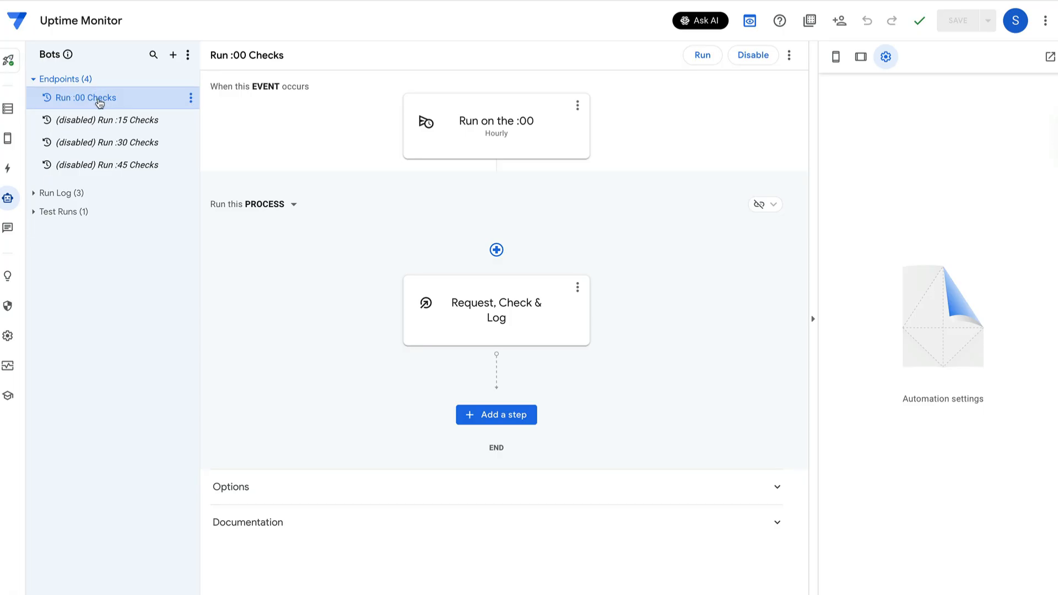
Examine the schedule of the Run :00 Checks bot, the Run :15 Checks bot, and the Run Log bots for failure emails and notifications.
click(504, 126)
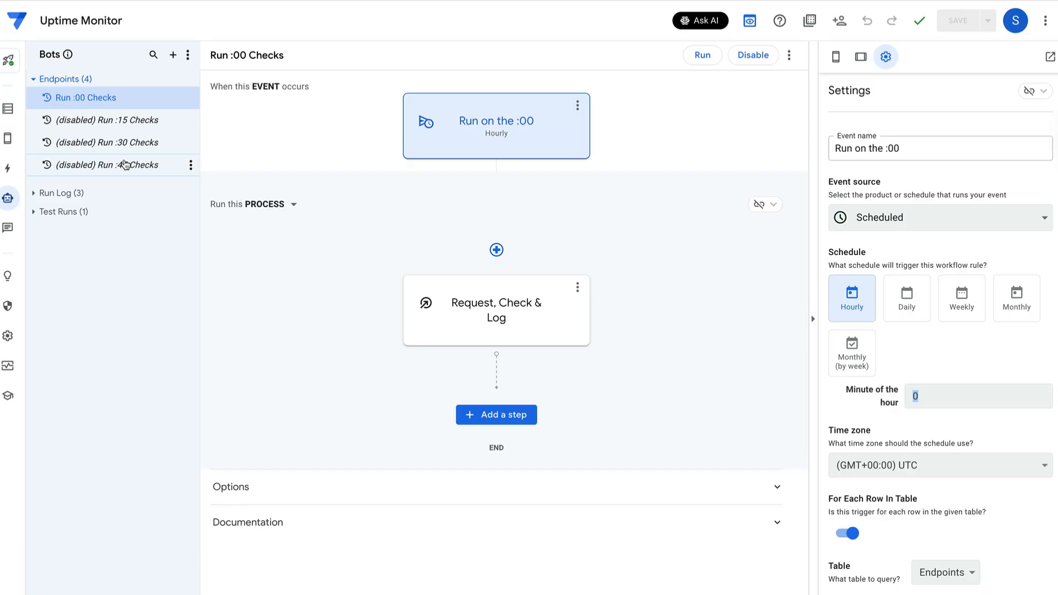
click(90, 119)
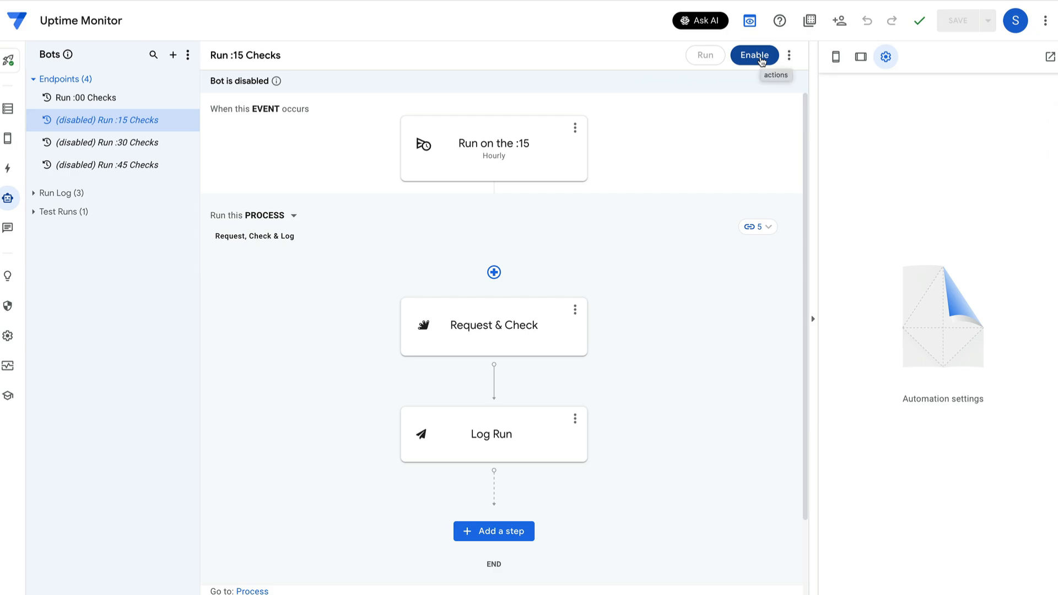
click(33, 193)
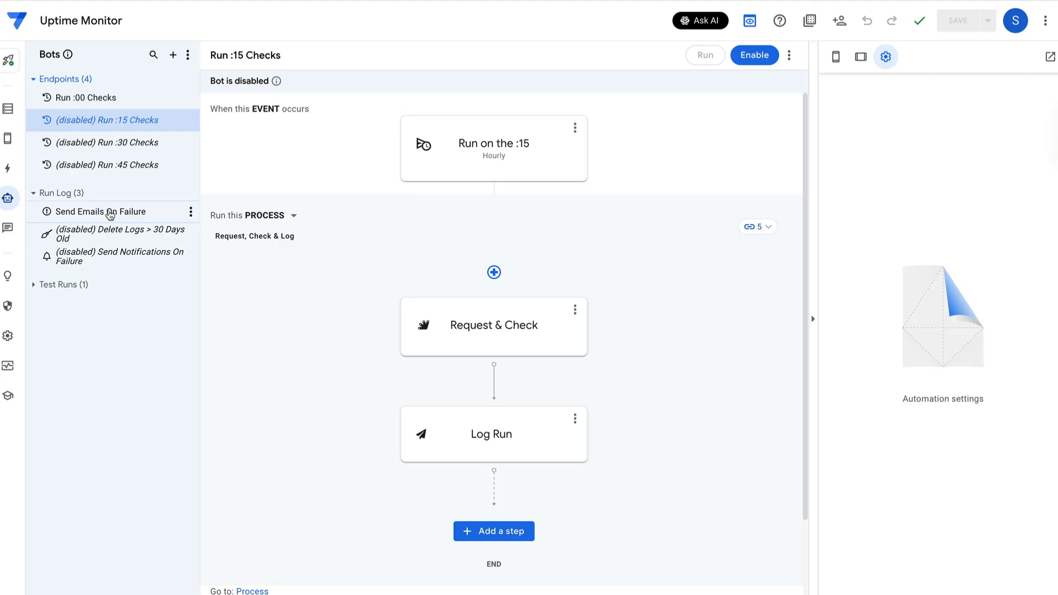
click(110, 215)
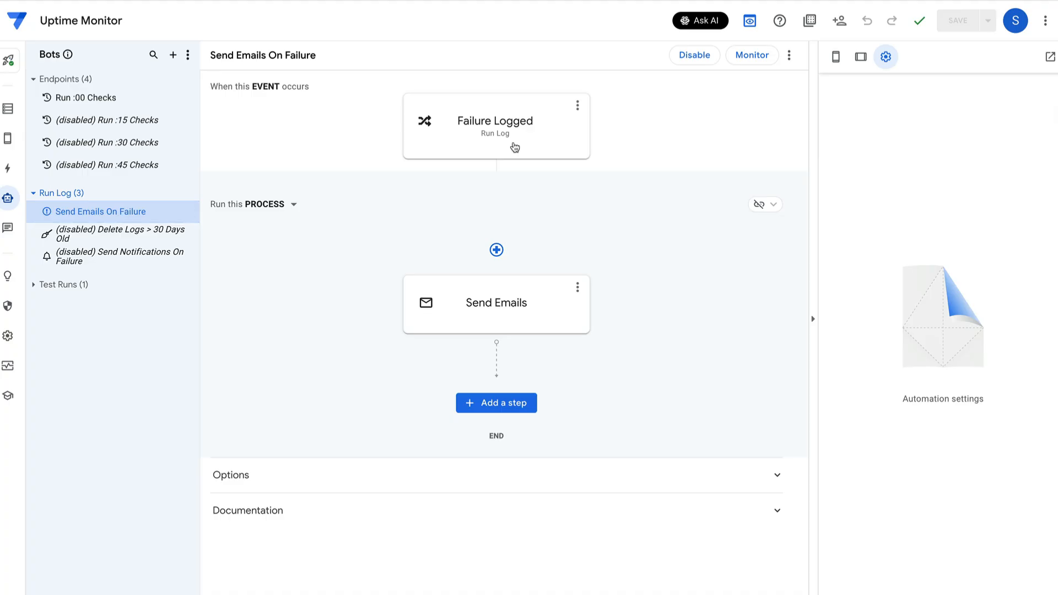
click(492, 282)
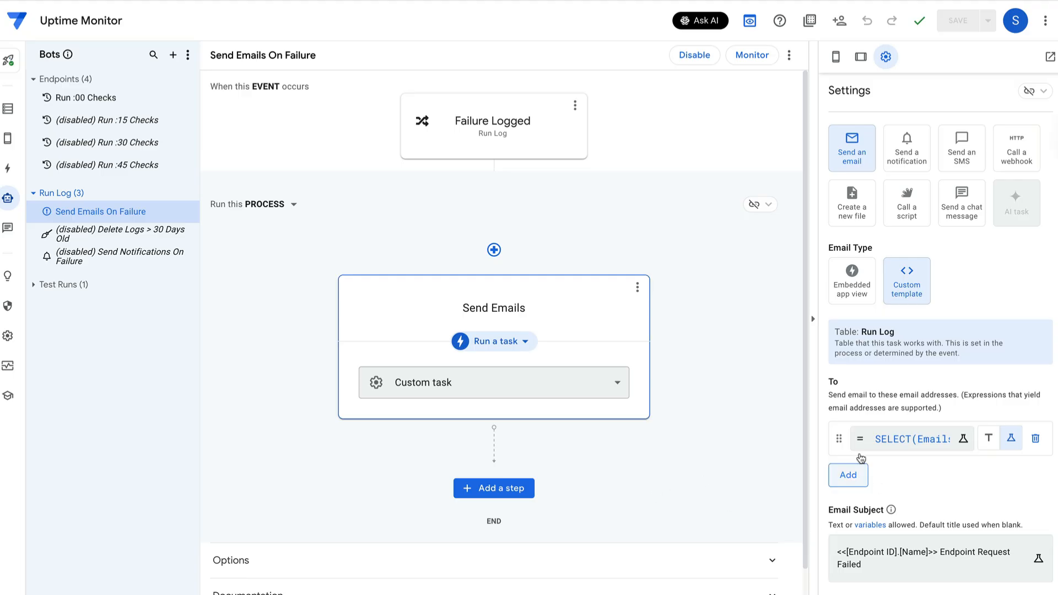
scroll(771, 435, down, 1)
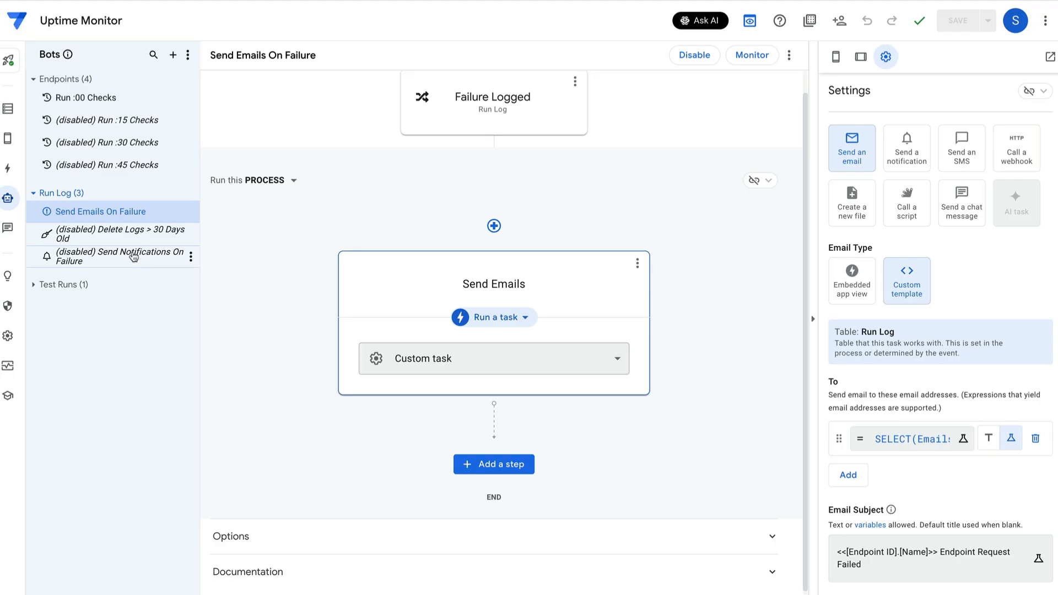
click(143, 258)
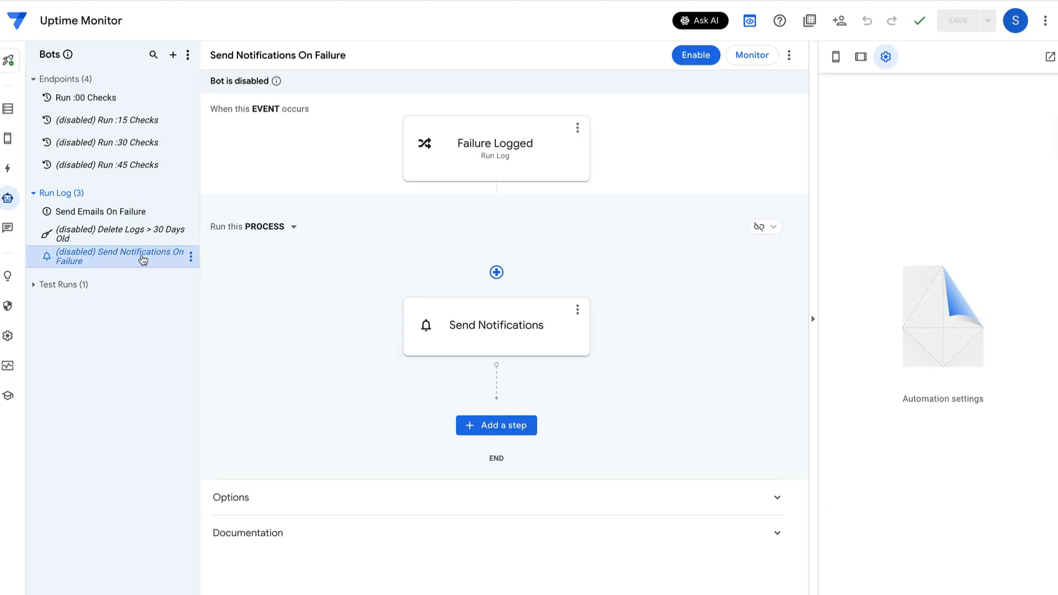